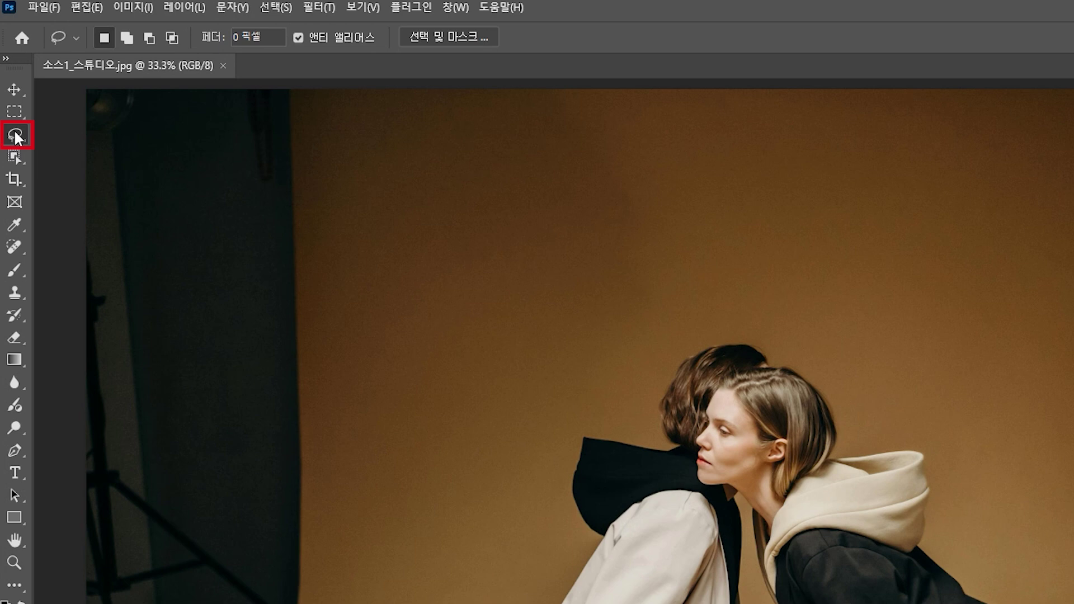
Step: Draw a freehand Lasso selection loosely around the two people sitting on the studio floor
left_click(16, 134)
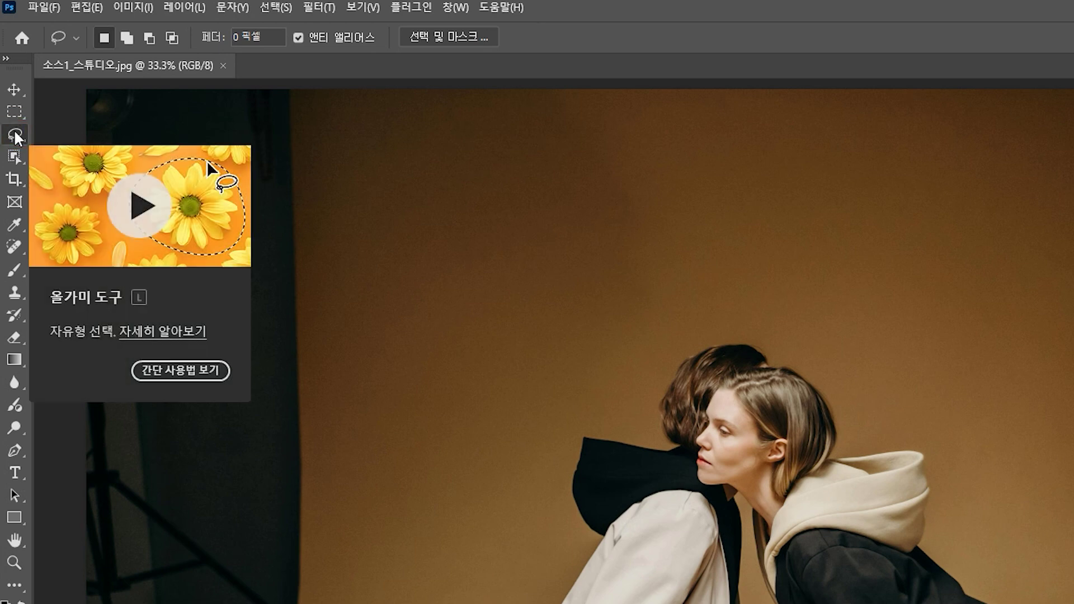
right_click(15, 135)
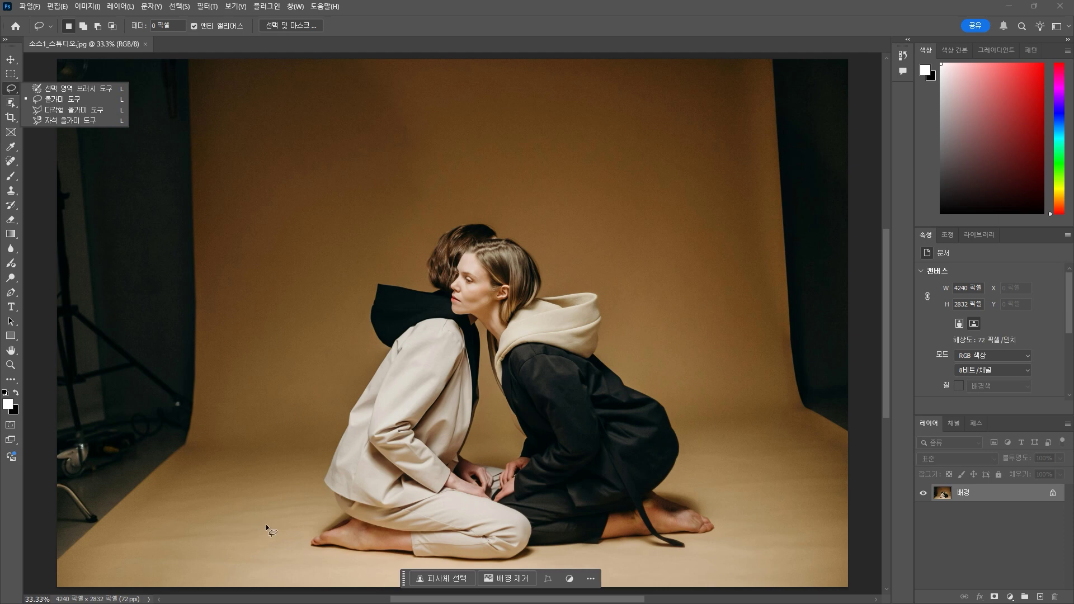
mouse_move(250, 536)
left_mouse_down()
mouse_move(274, 388)
mouse_move(319, 272)
left_mouse_up()
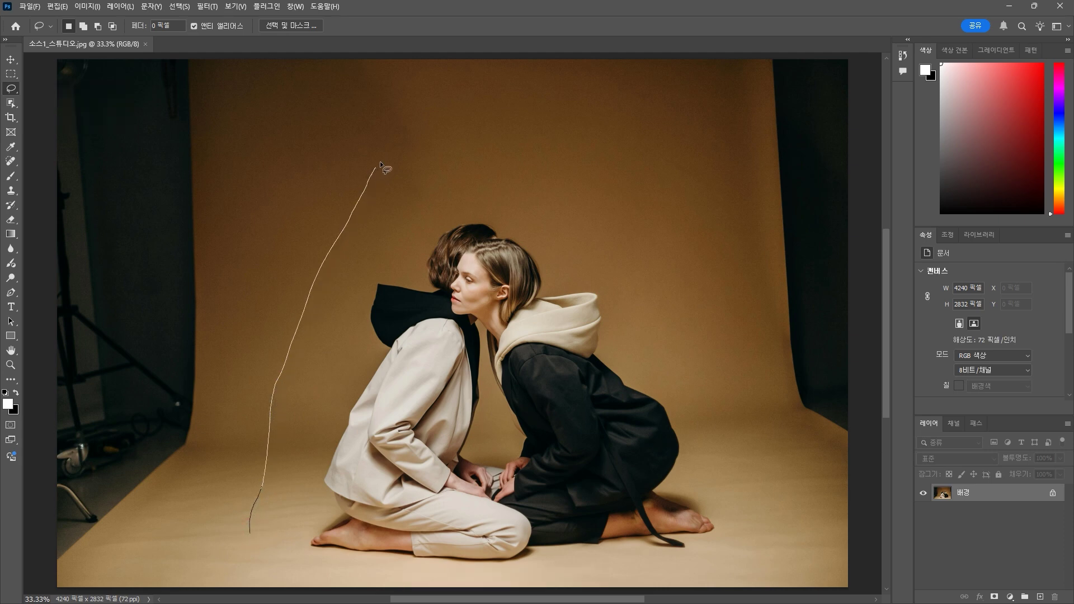
mouse_move(459, 145)
left_mouse_down()
mouse_move(572, 168)
mouse_move(655, 226)
mouse_move(714, 362)
mouse_move(770, 541)
mouse_move(766, 565)
mouse_move(743, 581)
mouse_move(700, 585)
mouse_move(333, 583)
mouse_move(285, 573)
mouse_move(252, 523)
left_mouse_up()
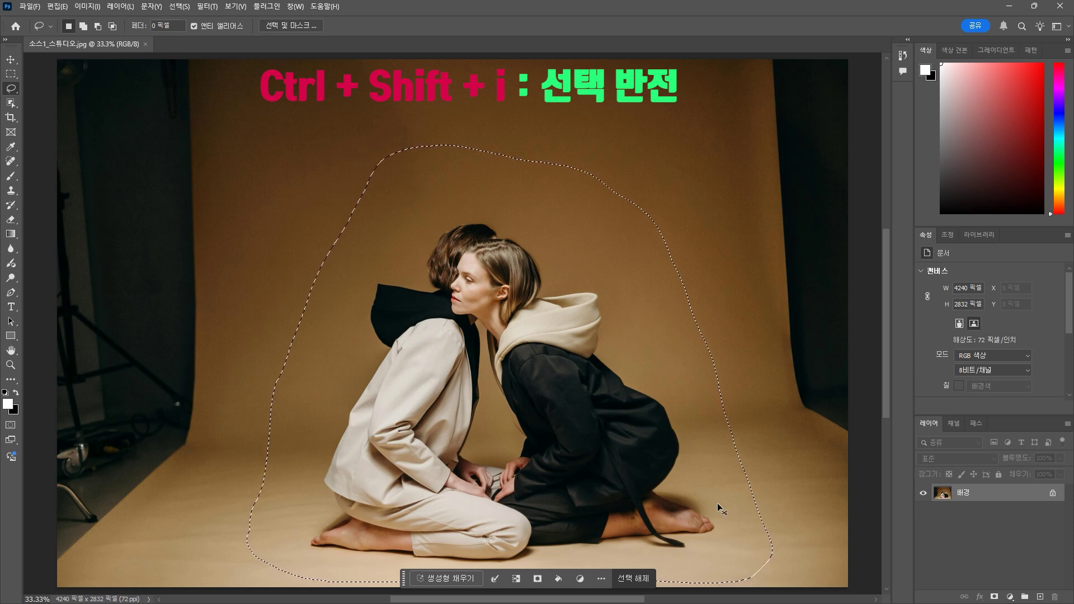
Step: Invert the selection and run Generative Fill on the surrounding studio area with an empty prompt
key("ctrl+shift+i")
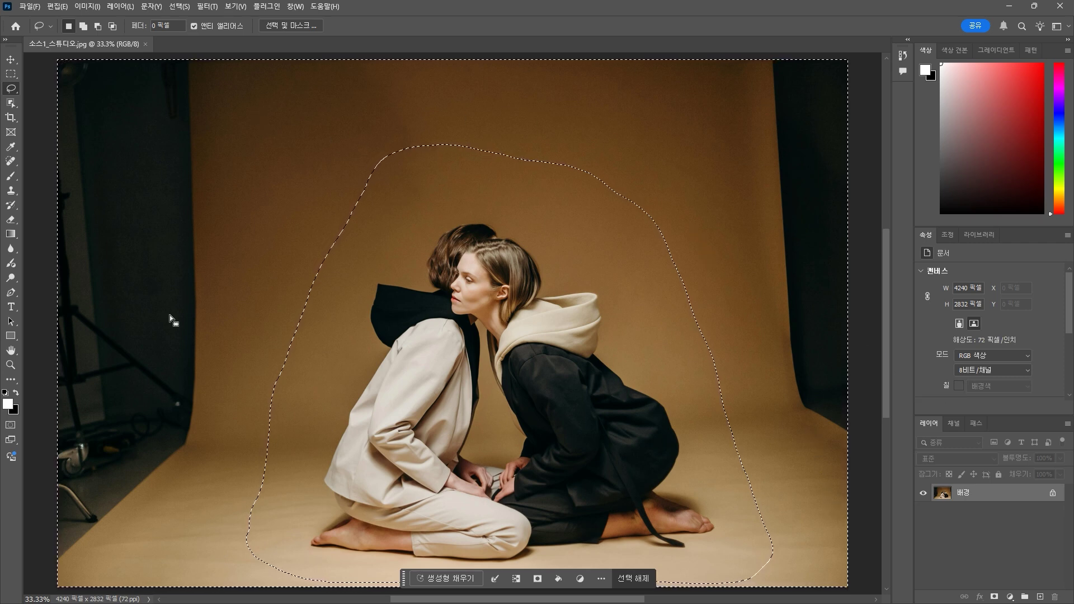
left_click(435, 580)
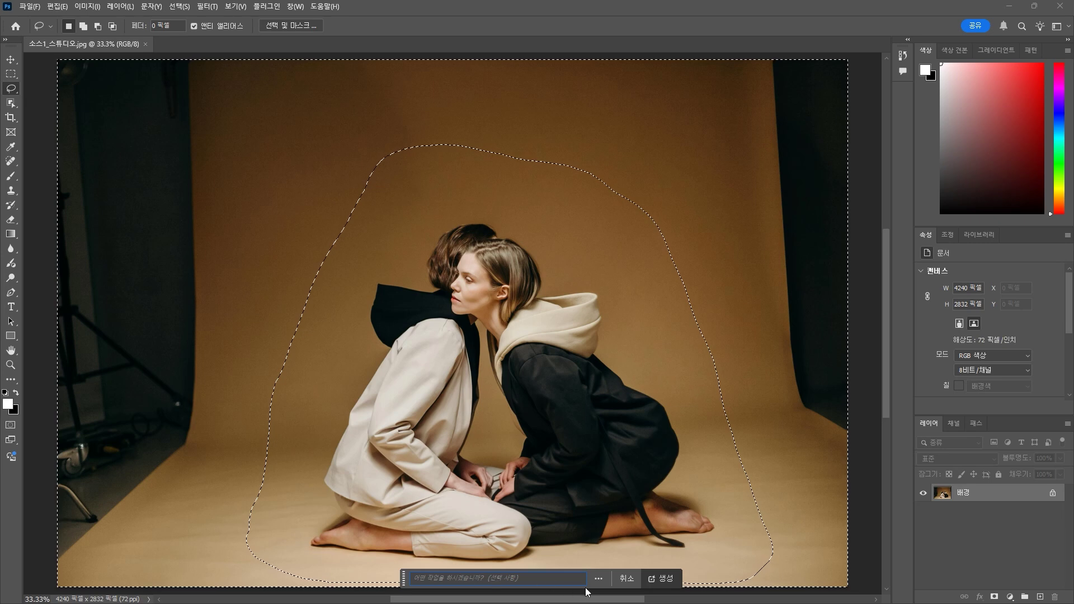
left_click(666, 580)
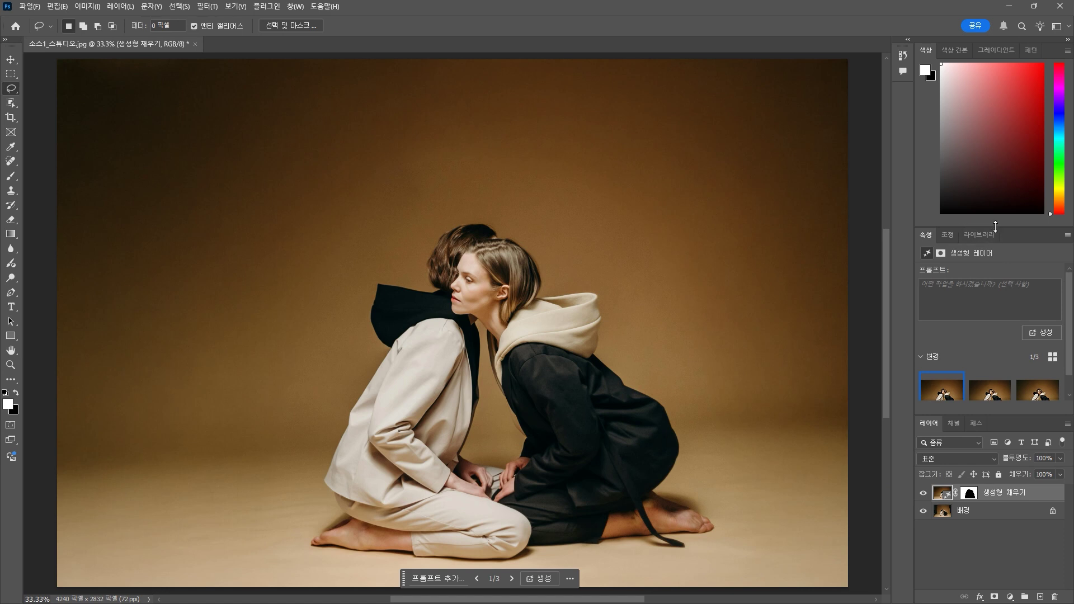
Step: Enlarge the properties area, compare the generated background variations and keep the first one
left_click_drag(996, 224, 995, 160)
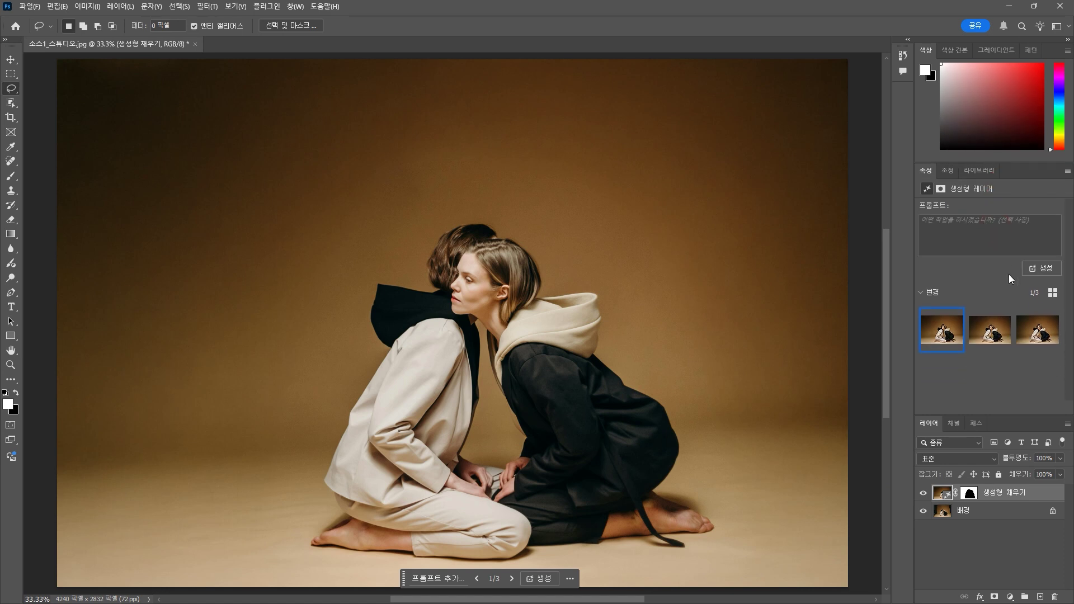
left_click(987, 334)
left_click(1036, 334)
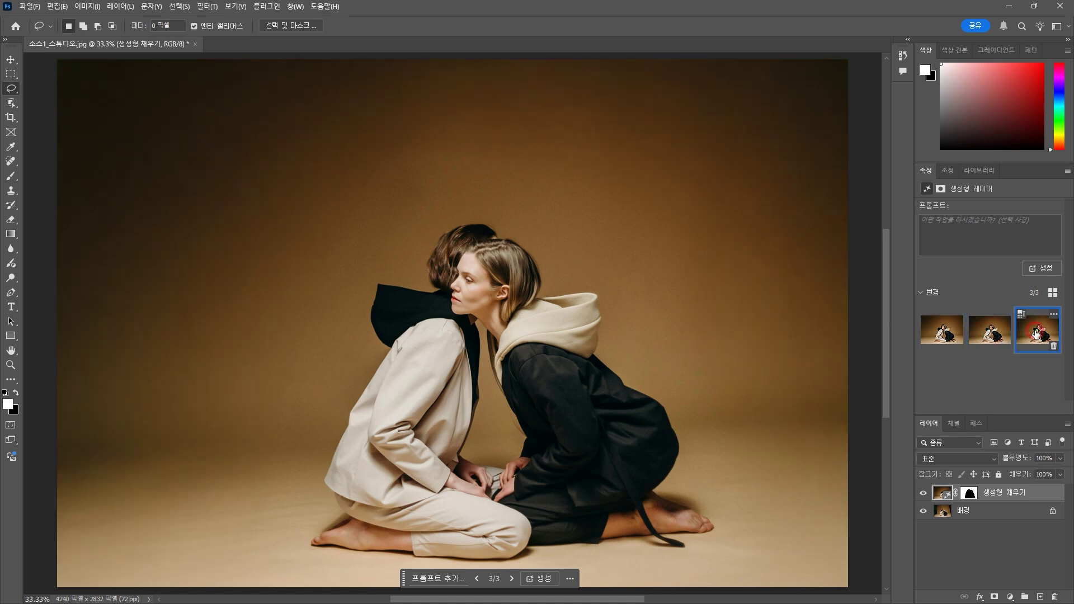
left_click(942, 335)
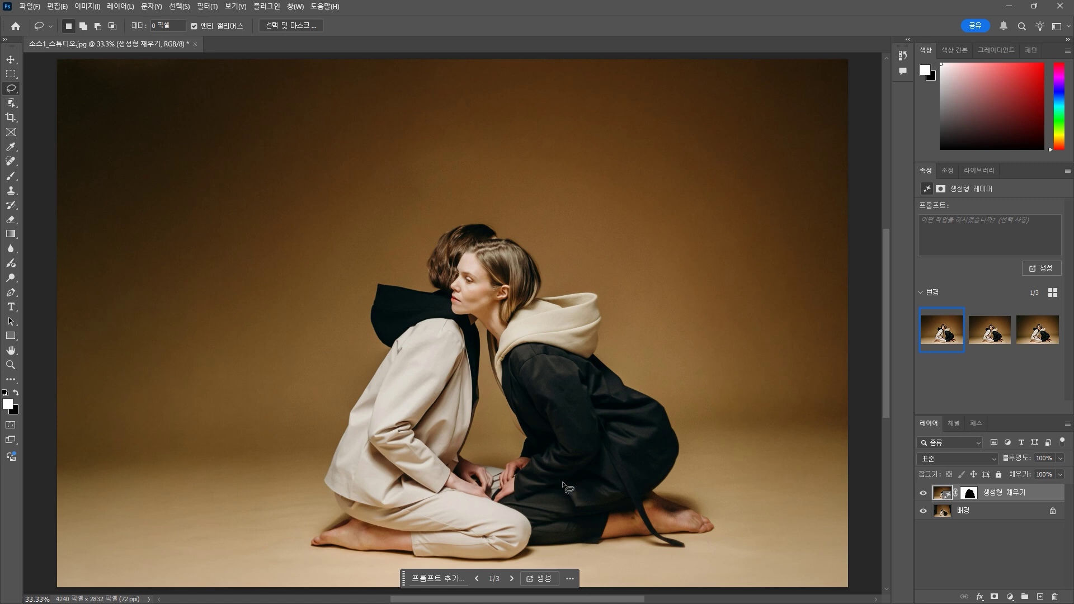
mouse_move(944, 347)
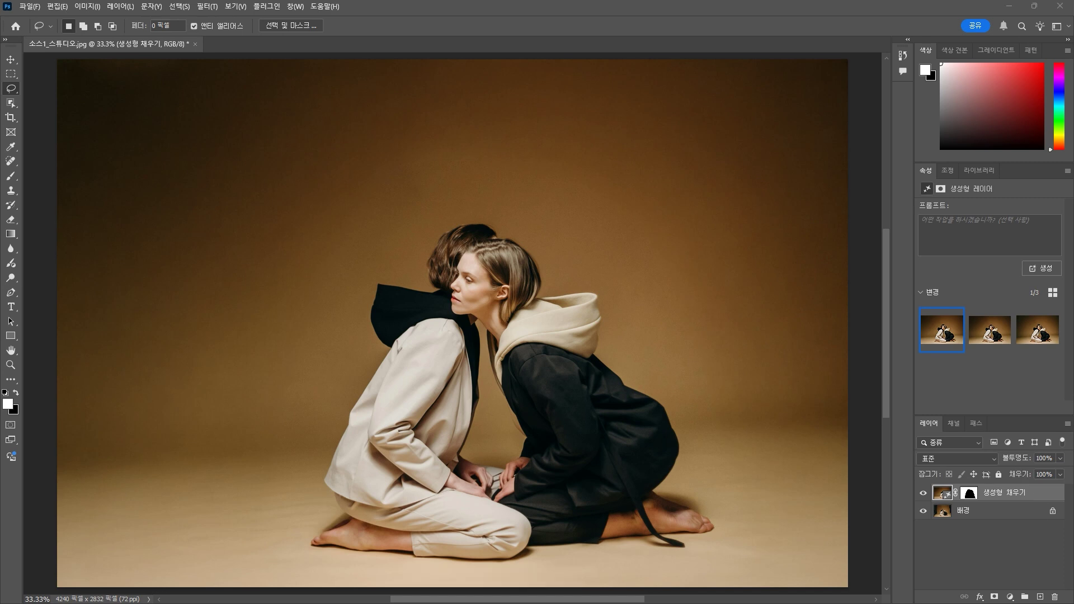
Step: Open 소스2_서있는남자.jpg, select the standing man with the Object Selection tool and invert the selection
left_click_drag(826, 158, 221, 44)
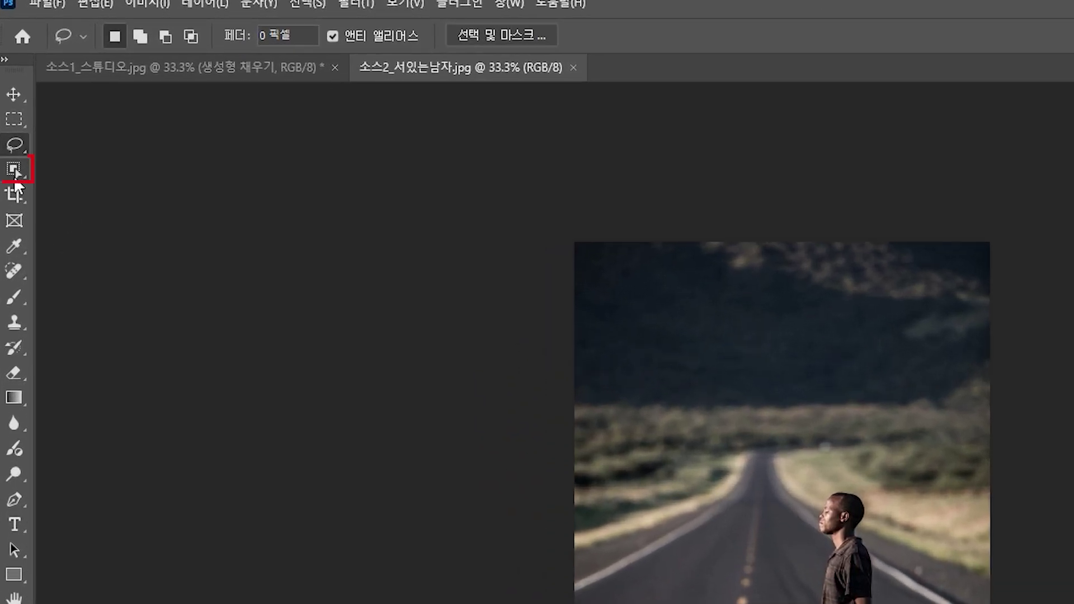
left_click_drag(16, 165, 110, 178)
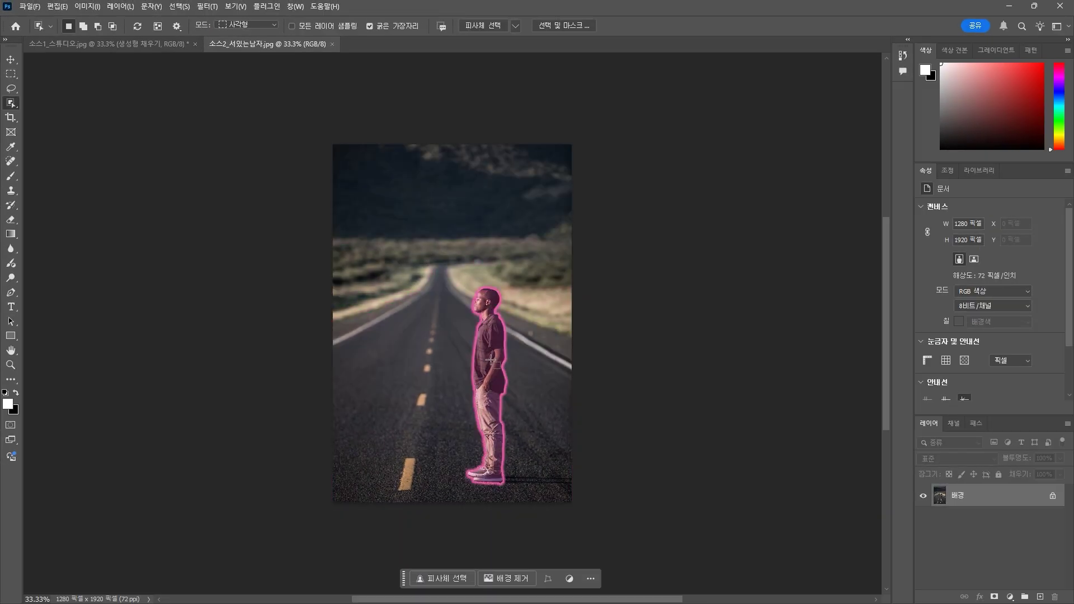
left_click(490, 361)
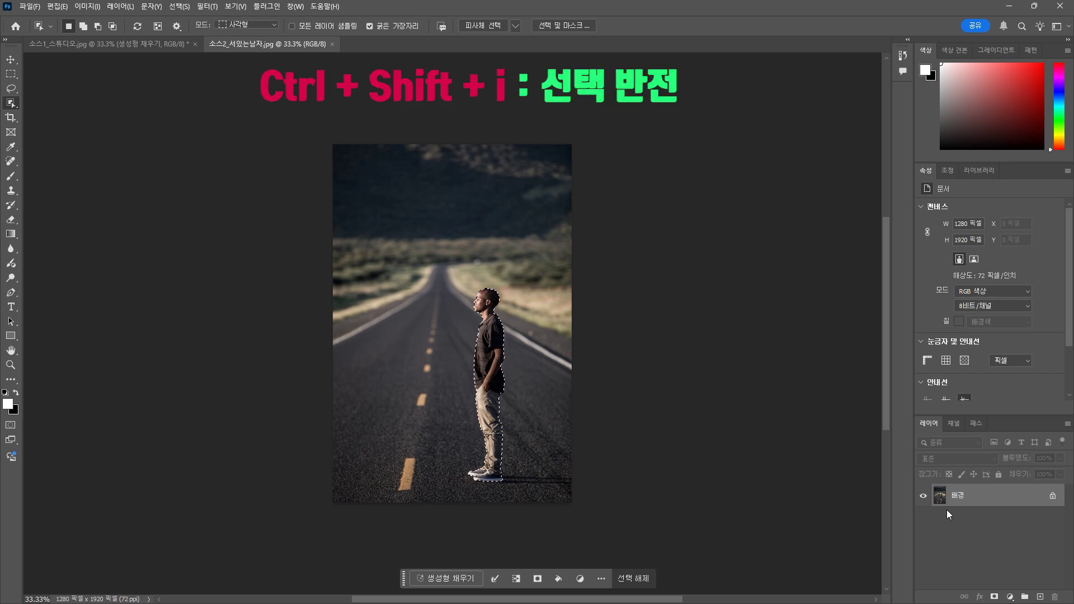
key("ctrl+shift+i")
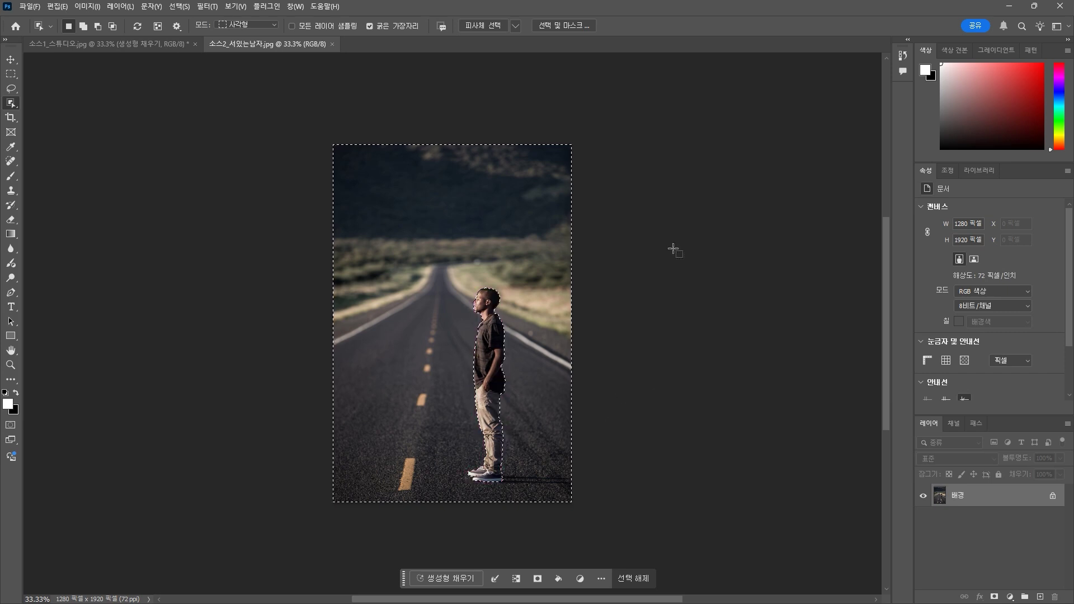
Step: Run Generative Fill on the area around the man with the prompt "studio background"
left_click(454, 580)
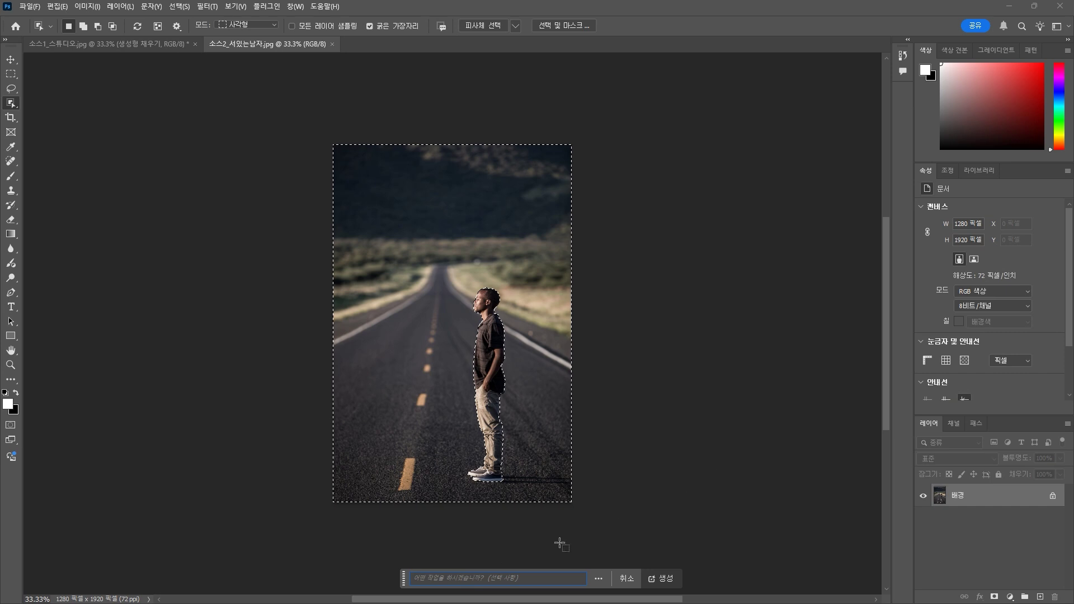
type("s")
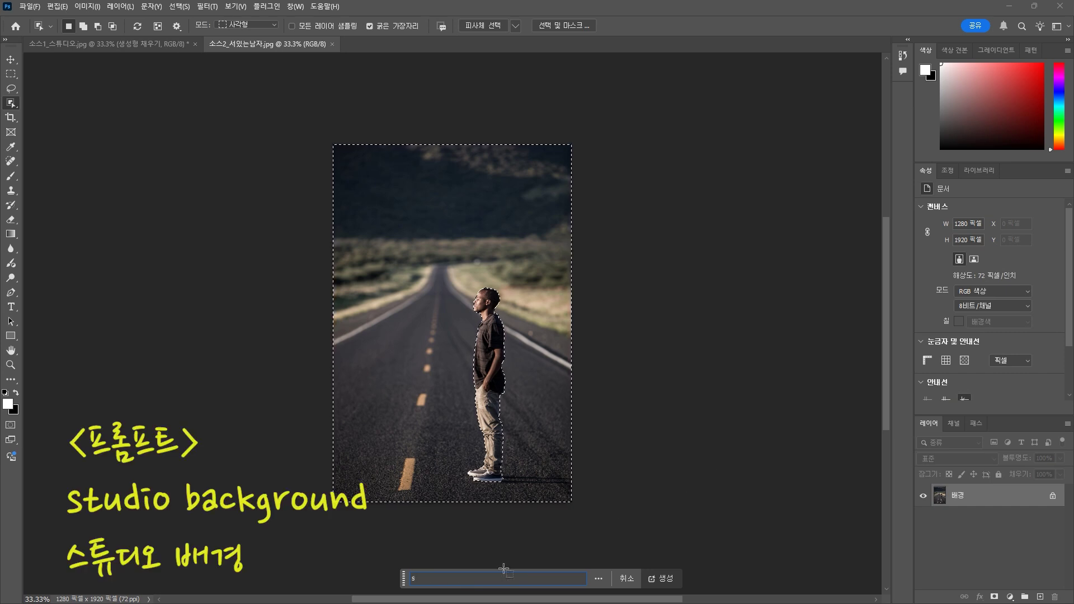
type("tudio ")
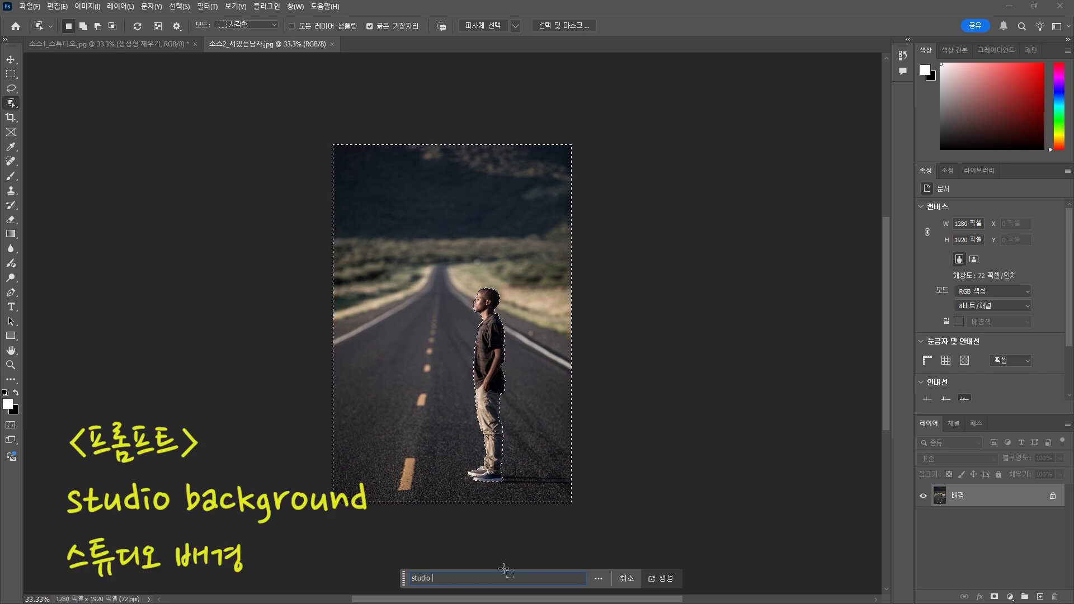
type("back")
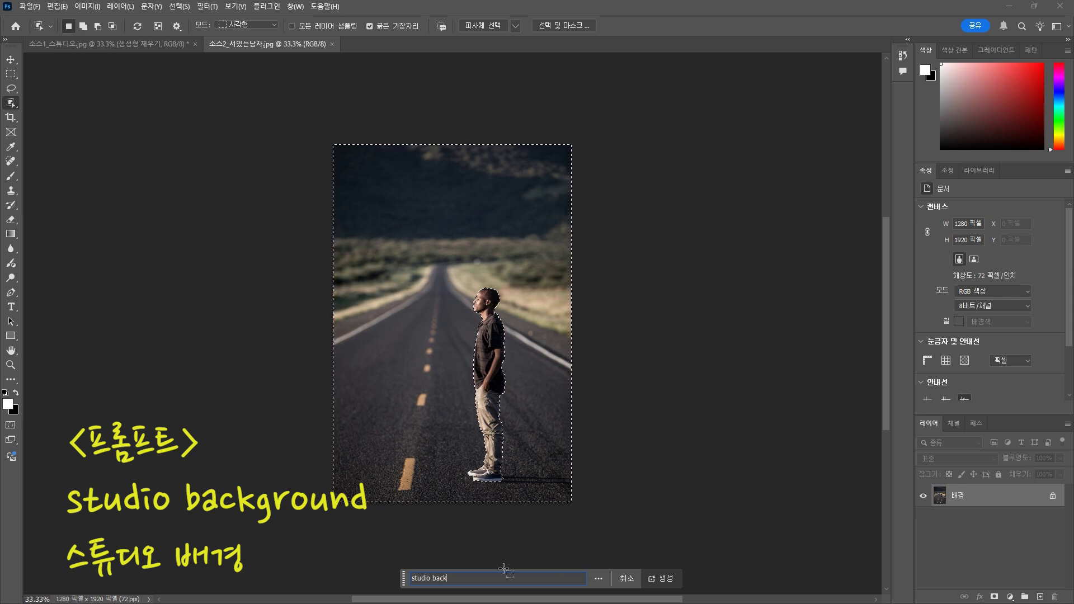
type("ground")
left_click(665, 579)
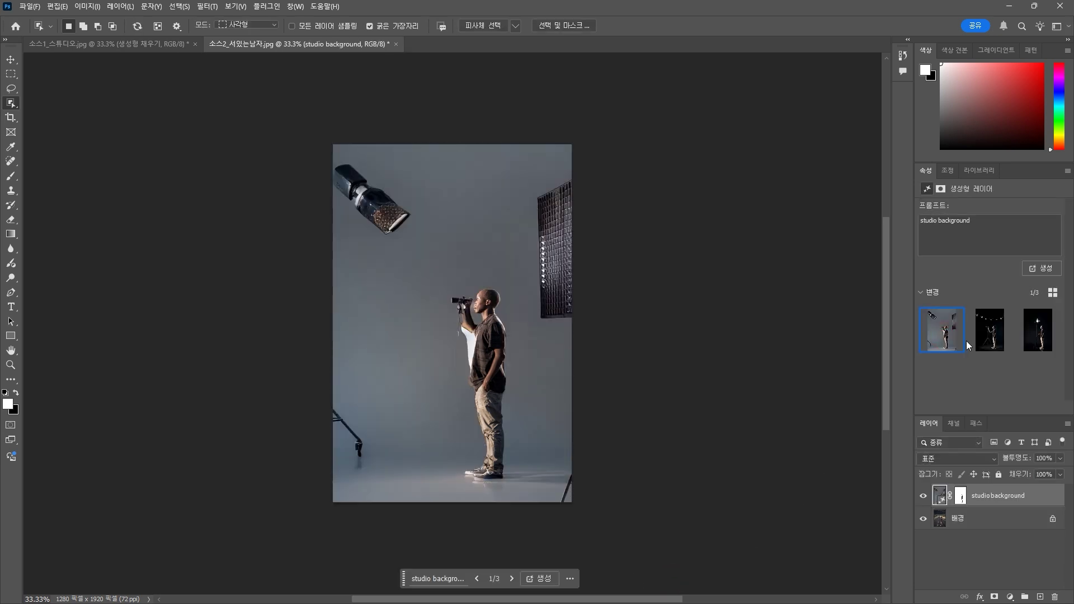
Step: Preview the third variation, generate another set from the same prompt and inspect the man against the new background
left_click(1035, 336)
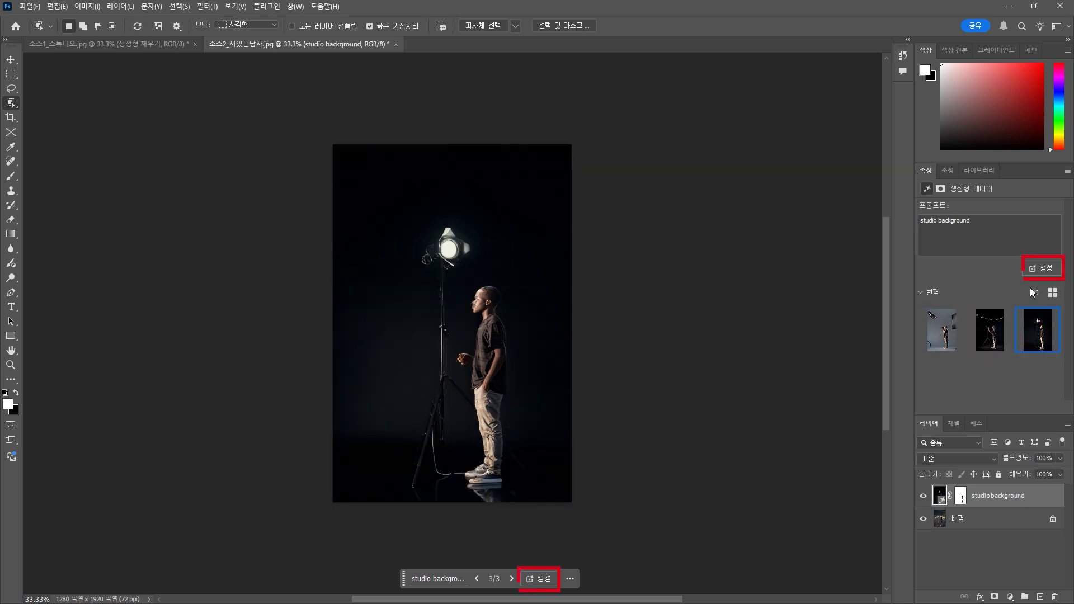
left_click(1046, 270)
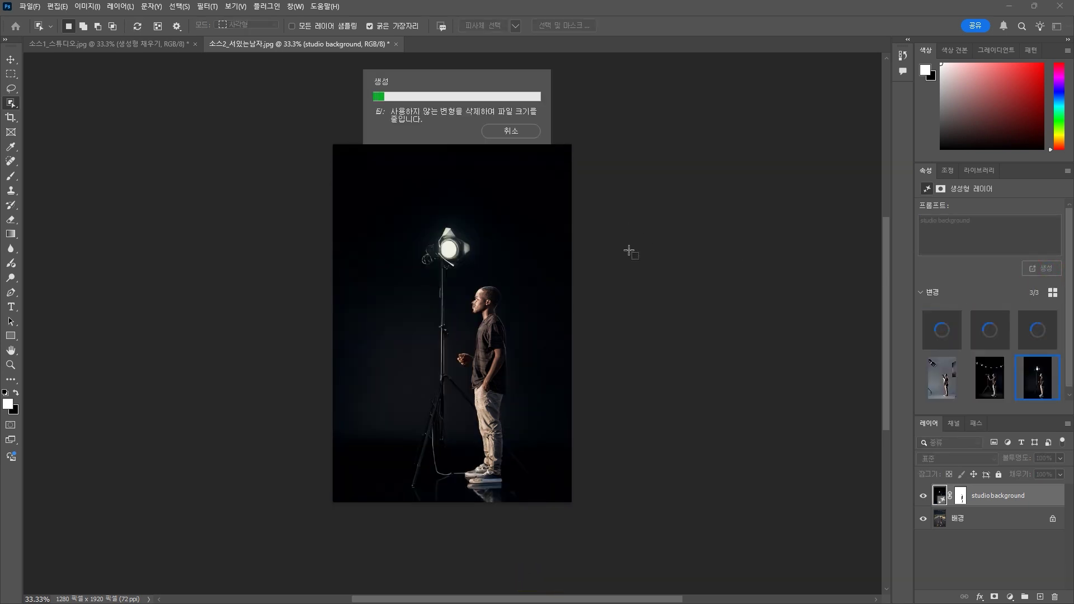
scroll(538, 441, "up", 5)
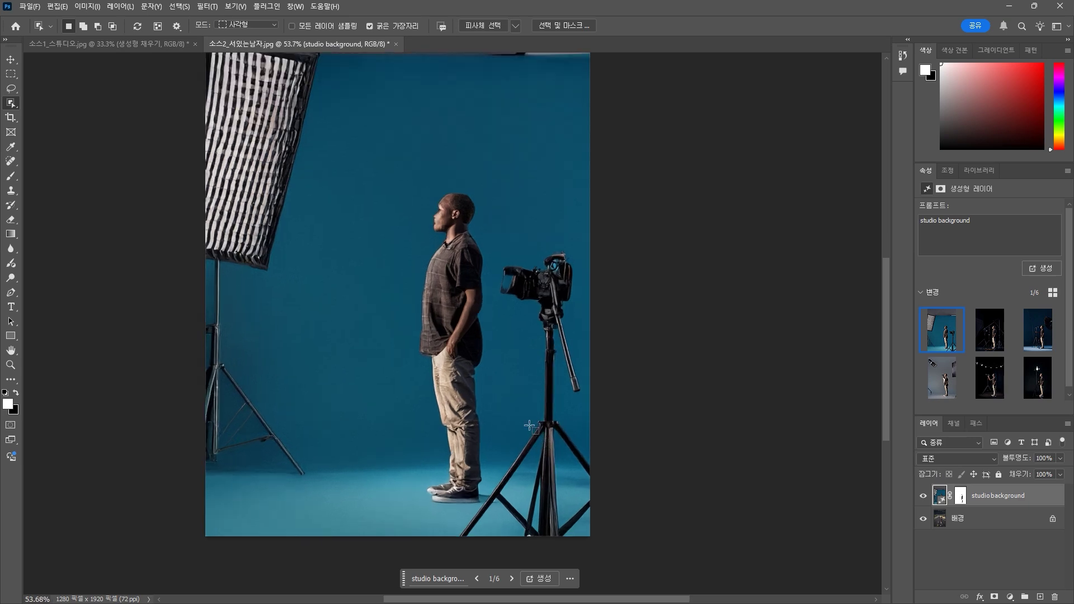
scroll(420, 168, "up", 4)
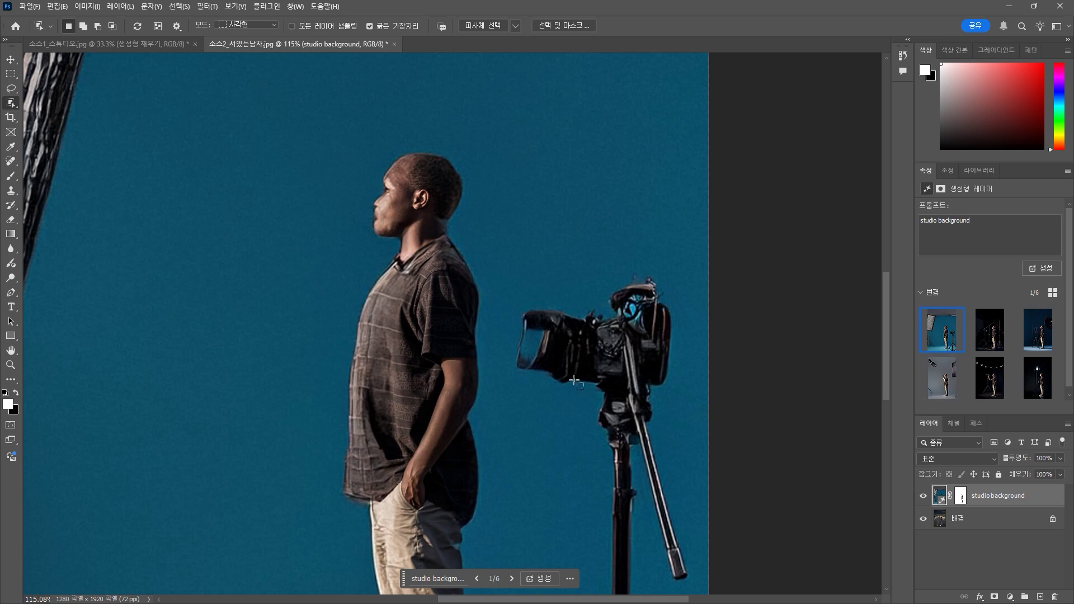
scroll(568, 359, "down", 5)
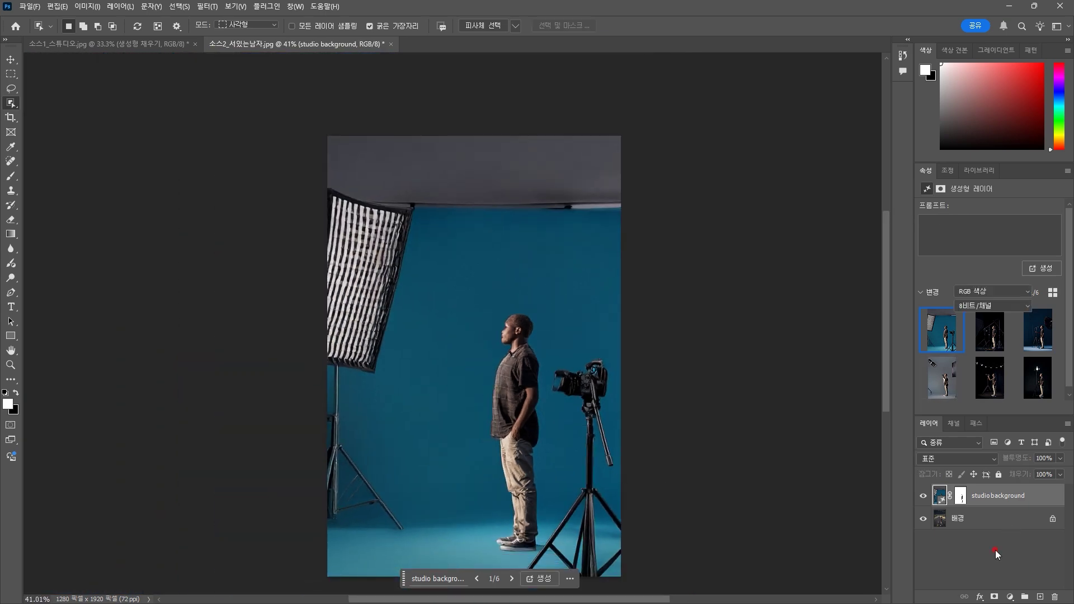
Step: Hide the studio background layer and remove the background from the original road photo layer
key("l")
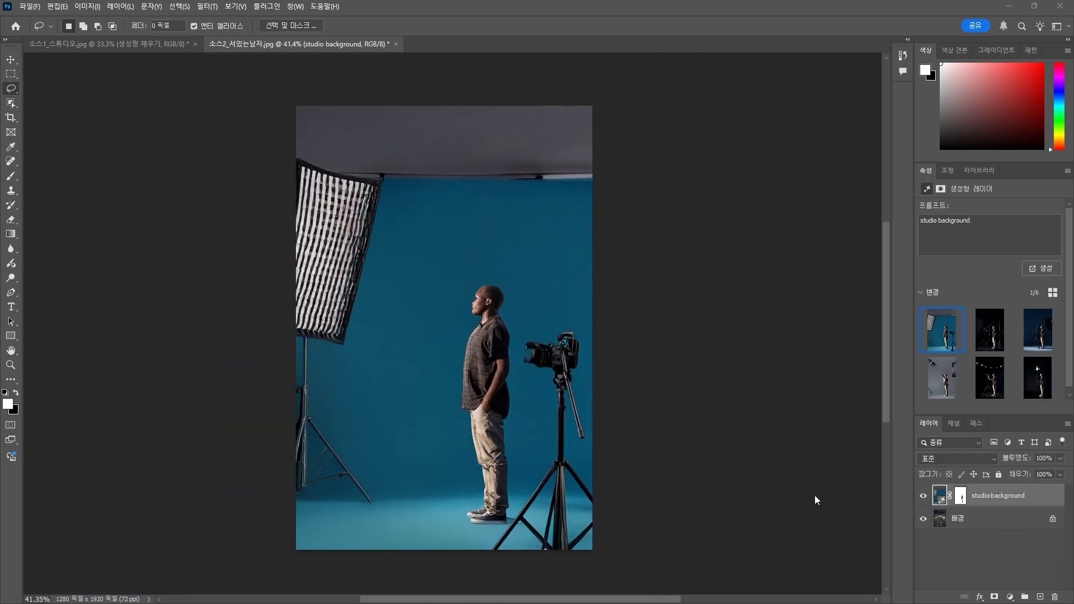
left_click(923, 495)
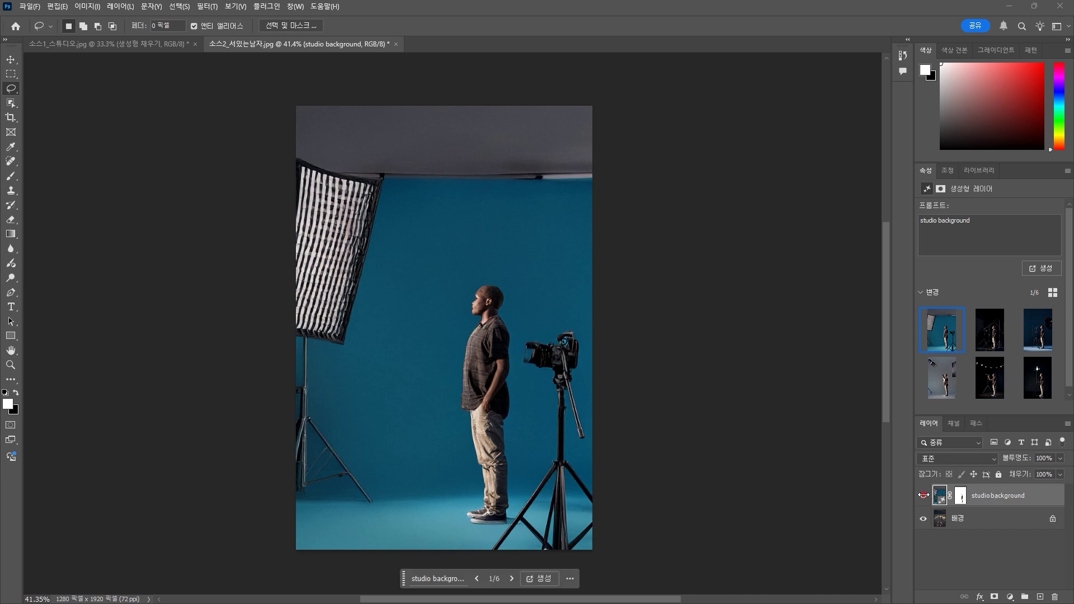
left_click(924, 496)
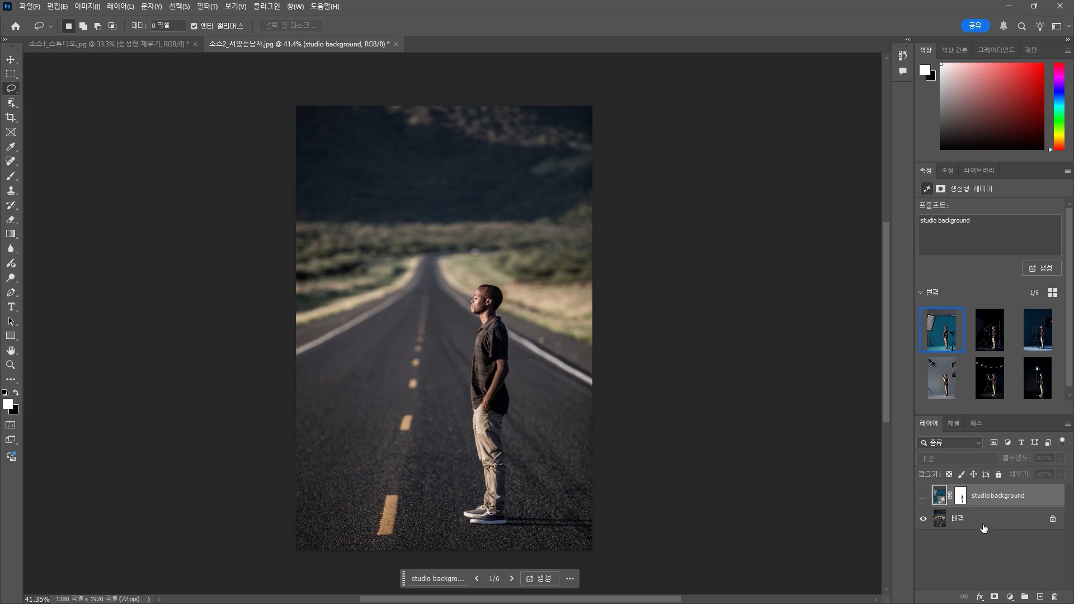
left_click(960, 526)
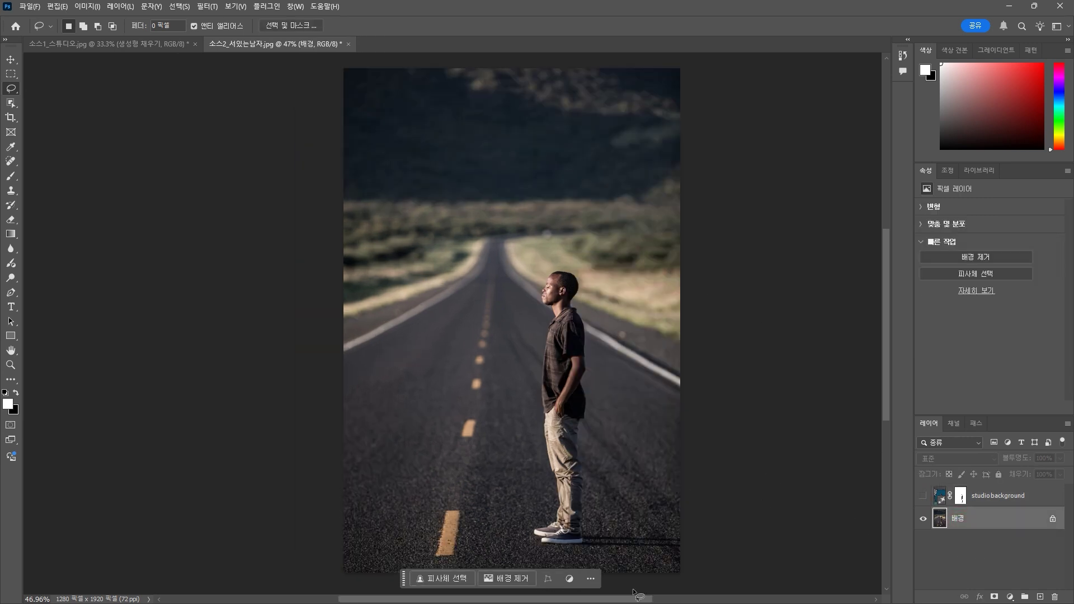
left_click(502, 579)
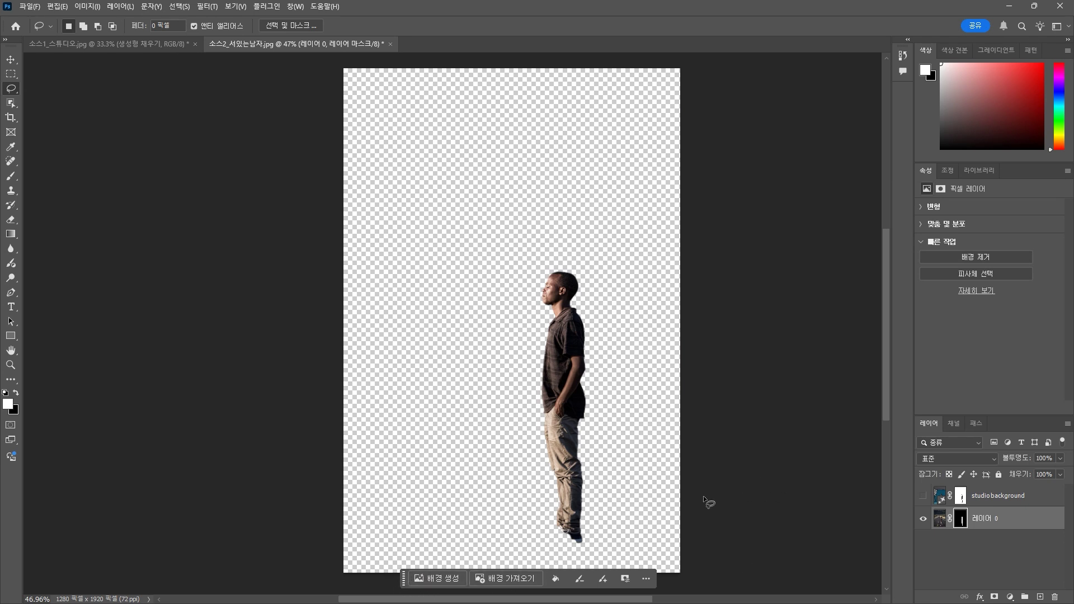
Step: Inspect the man's cut-off feet and disable the layer mask on 레이어 0
scroll(603, 549, "up", 1)
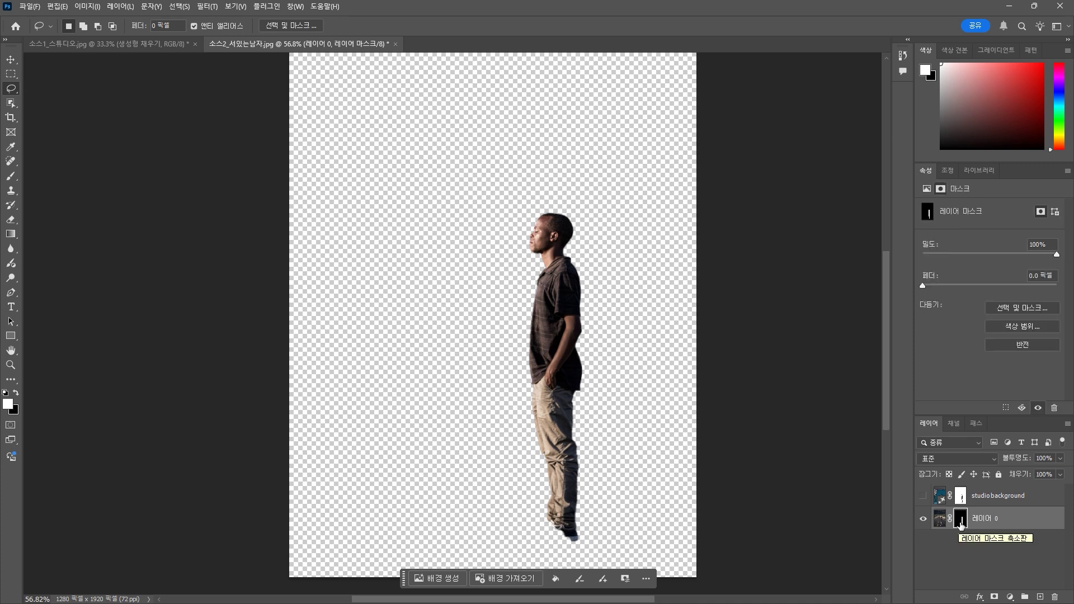
scroll(562, 537, "up", 4)
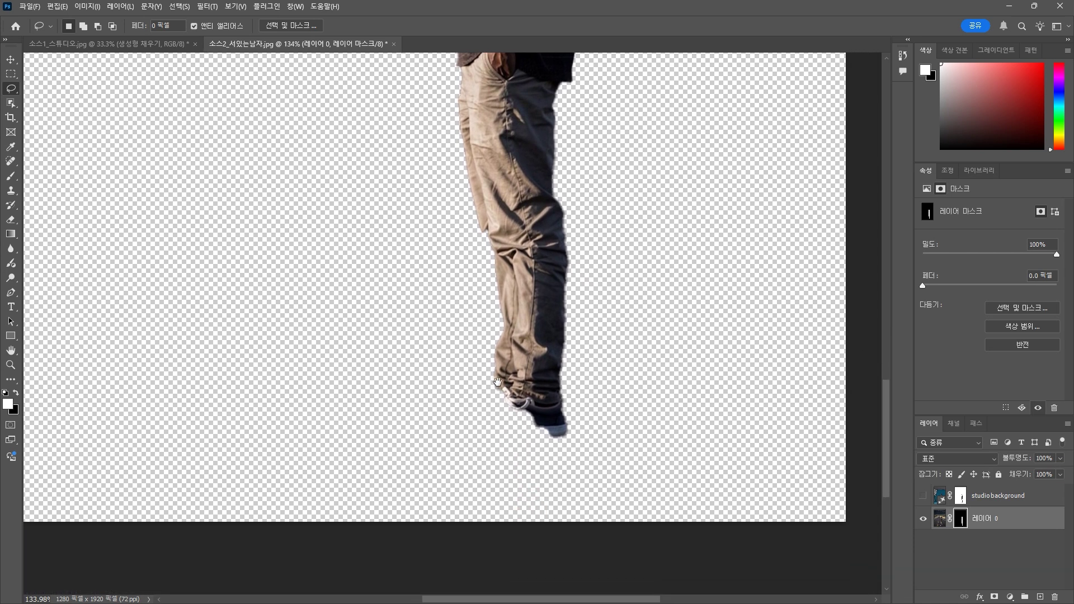
left_click_drag(498, 381, 495, 337)
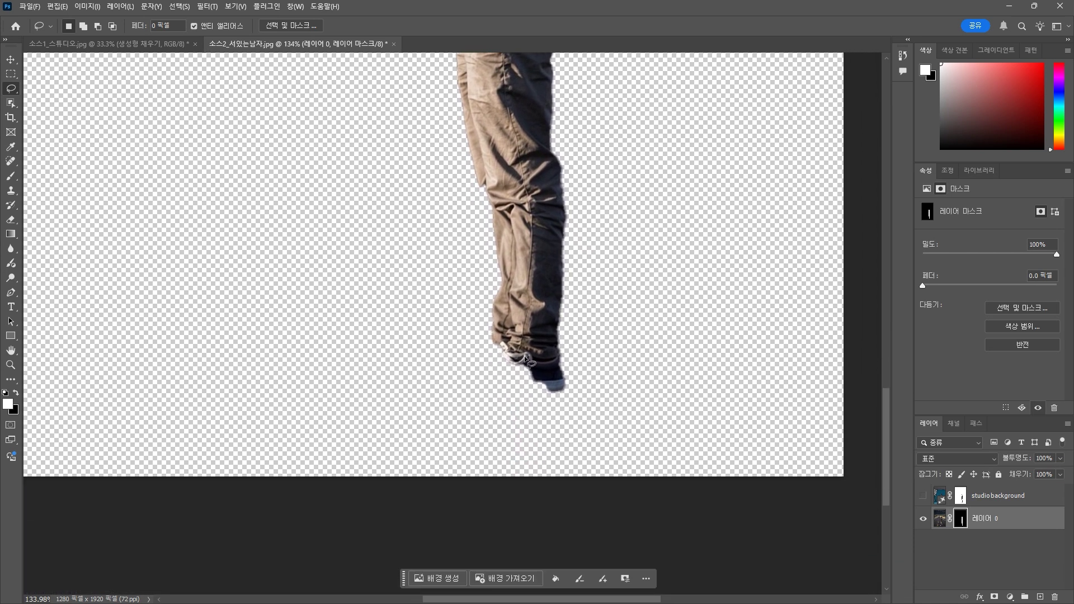
right_click(962, 525)
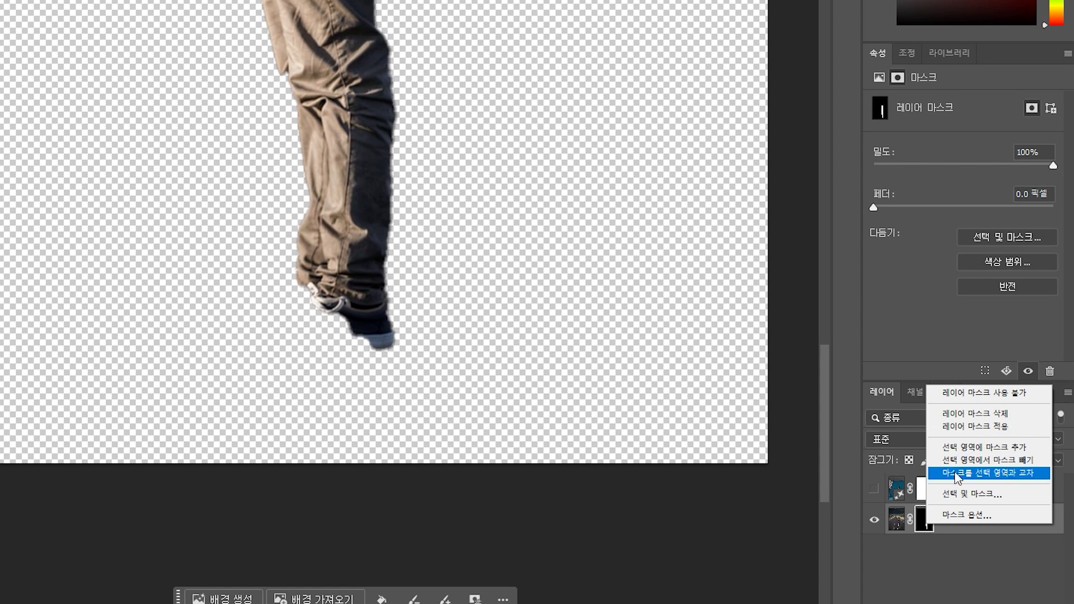
left_click(985, 394)
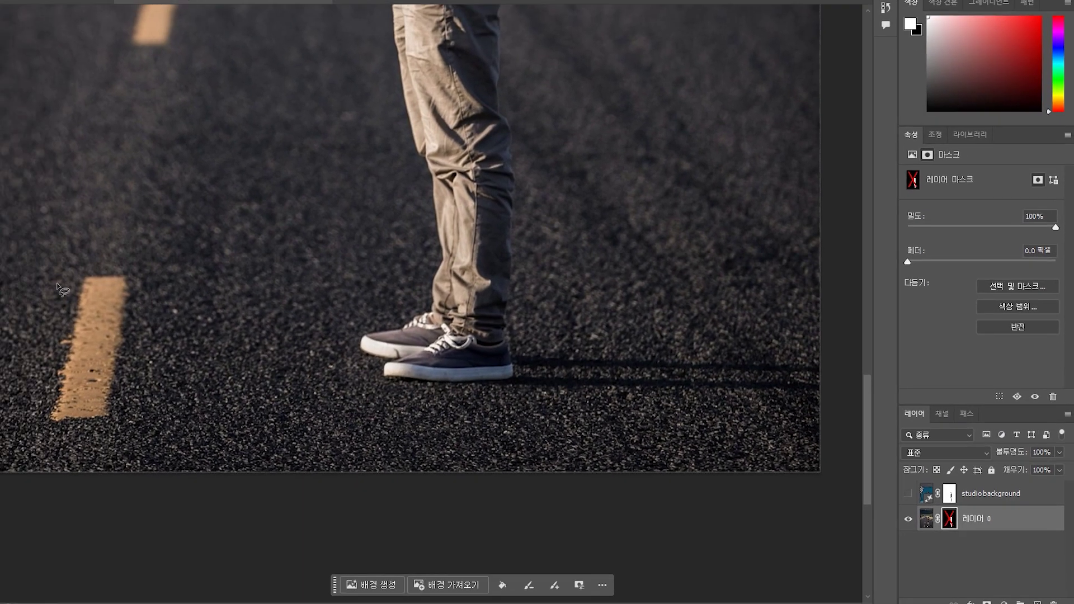
Step: Select both of the man's shoes and trouser hems with the Polygonal Lasso tool, following the shoe outlines
left_click(11, 104)
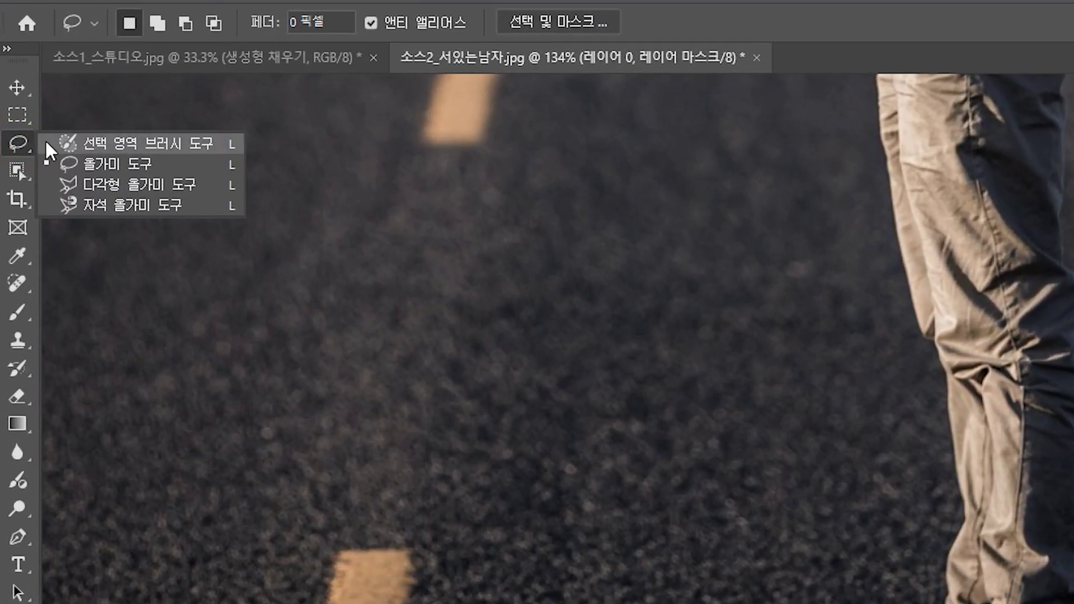
left_click(109, 185)
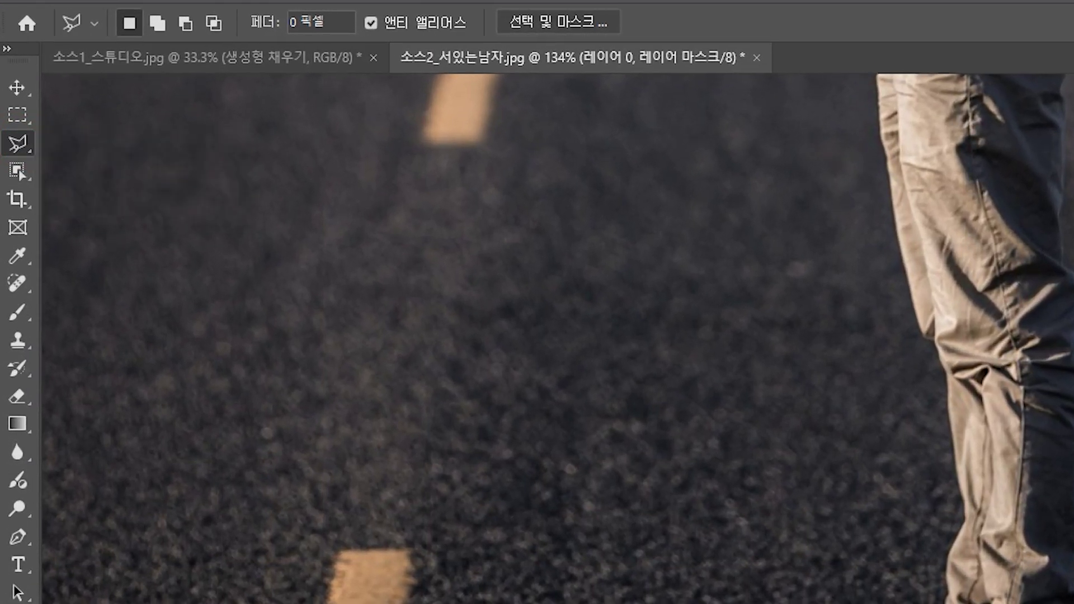
scroll(985, 503, "up", 8)
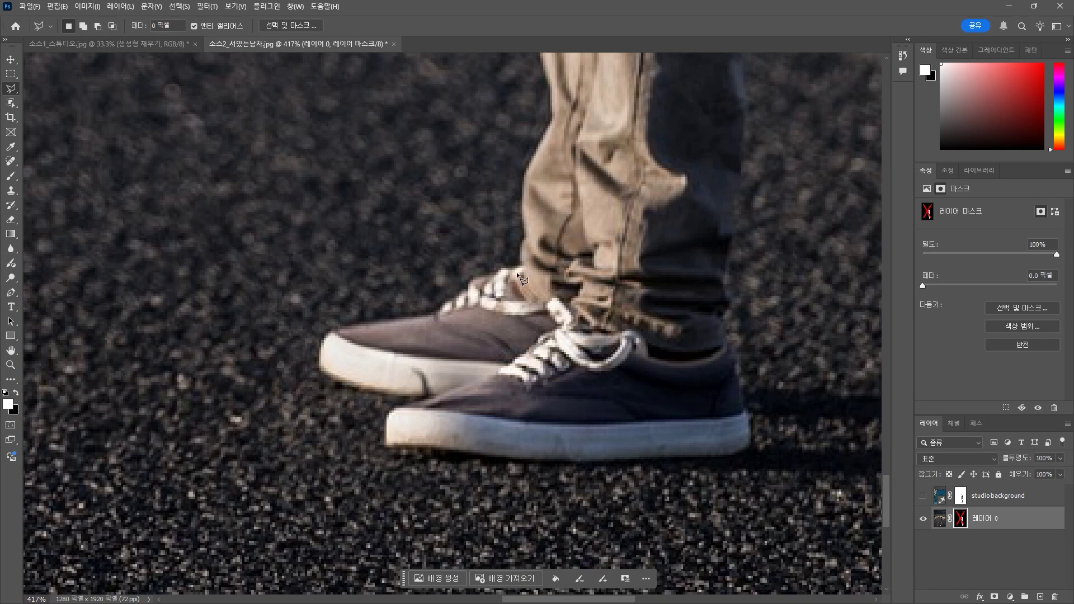
left_click(530, 266)
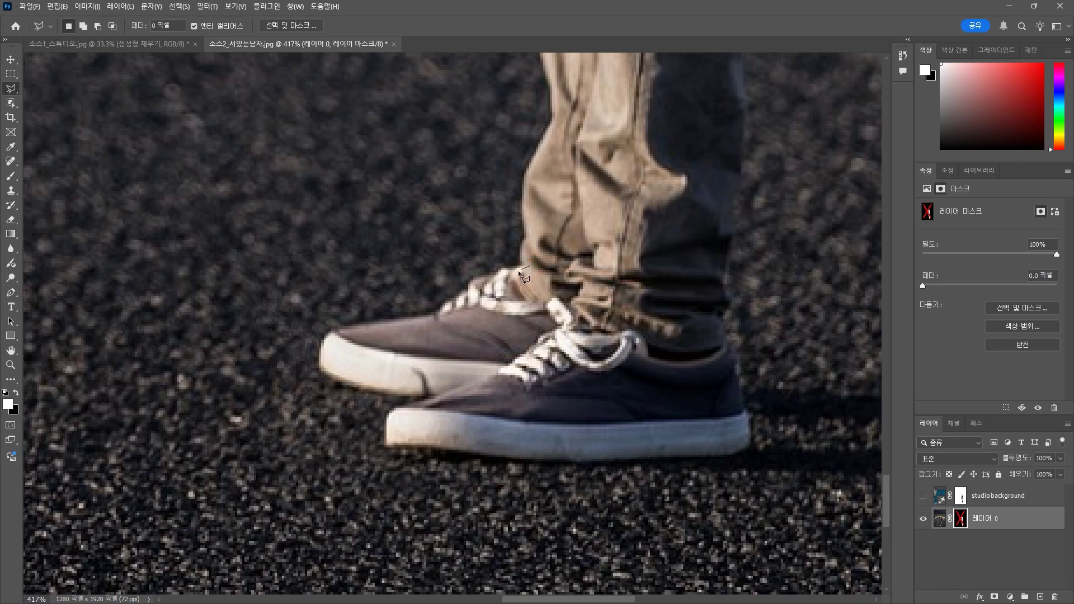
left_click(506, 270)
left_click(463, 289)
left_click(492, 459)
left_click(582, 462)
left_click(750, 450)
left_click(744, 417)
left_click(730, 349)
left_click(718, 301)
left_click(583, 247)
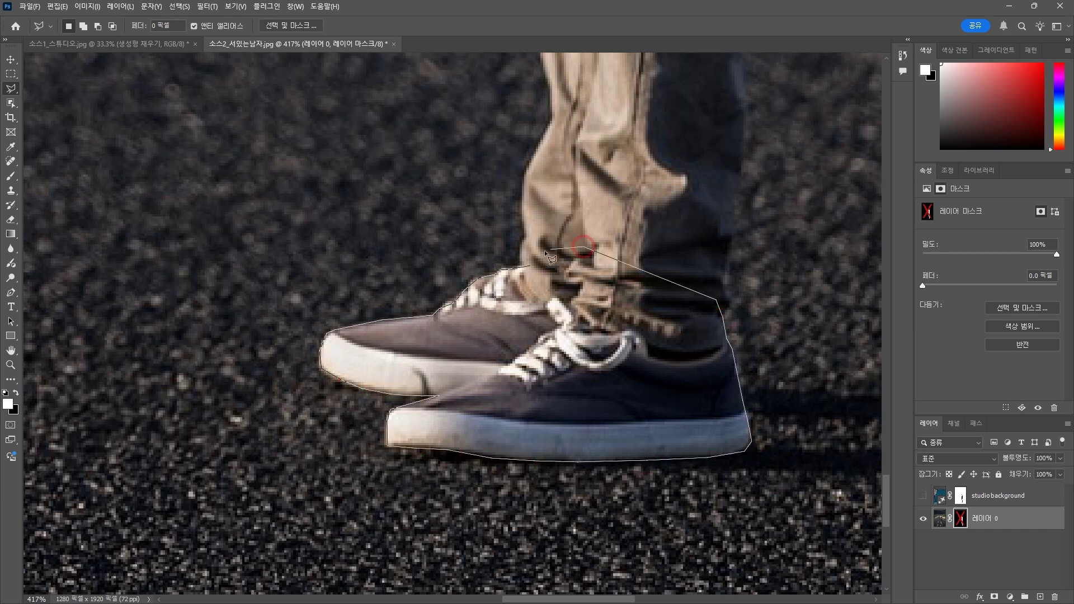
left_click(583, 247)
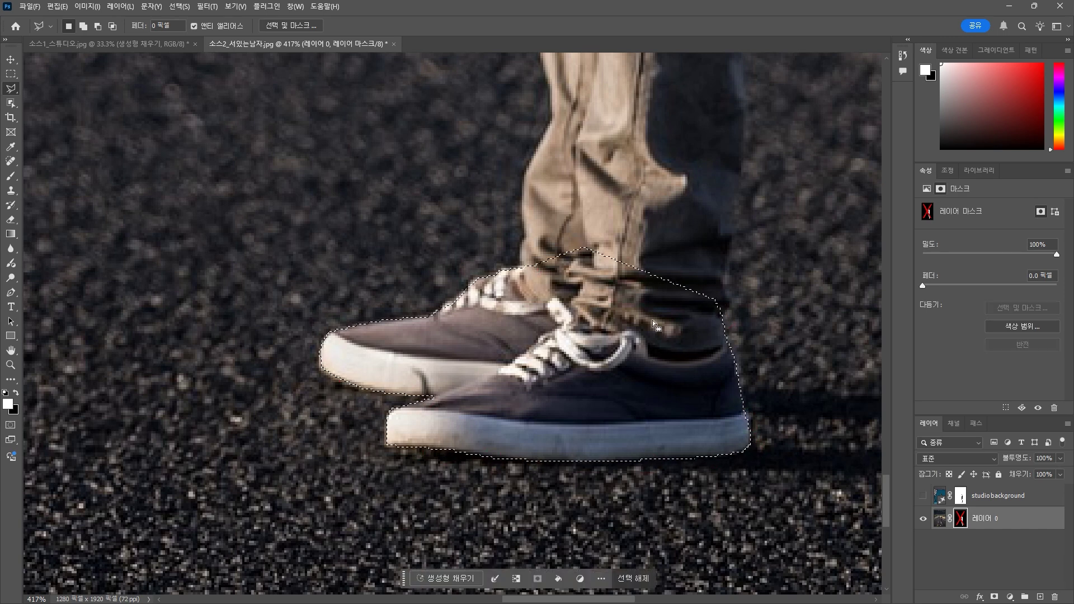
Step: Enable the layer mask on 레이어 0, fill the shoe selection on it with the white foreground color and deselect
right_click(963, 525)
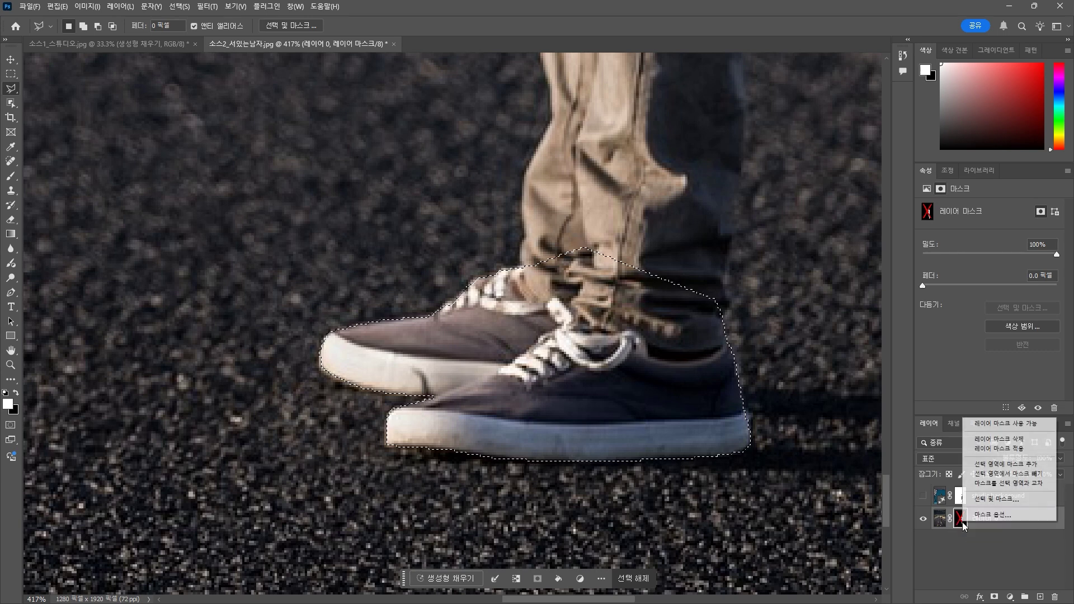
left_click(1013, 425)
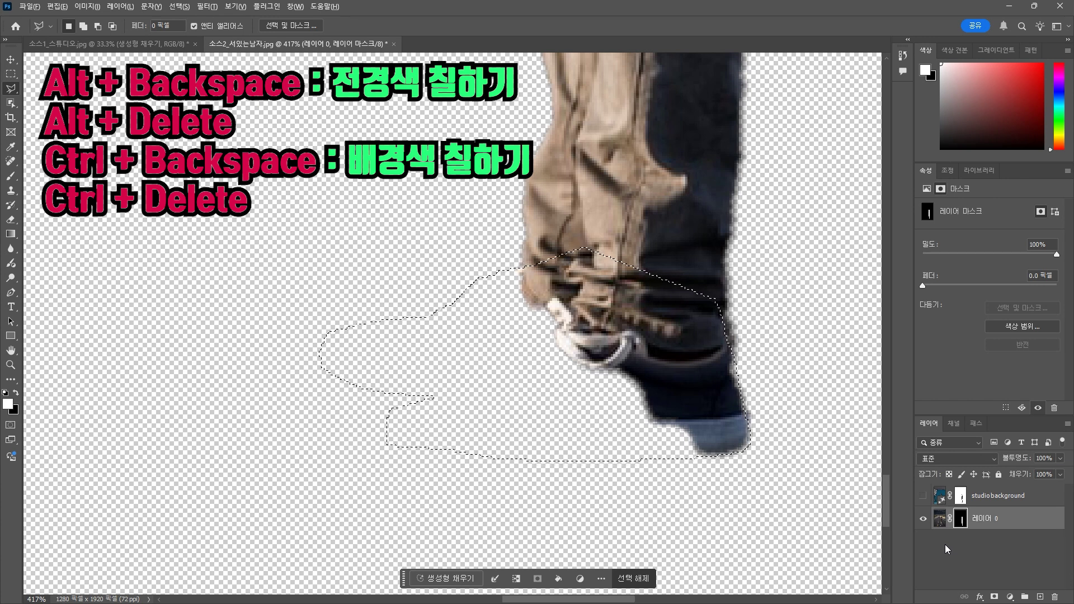
key("alt+BackSpace")
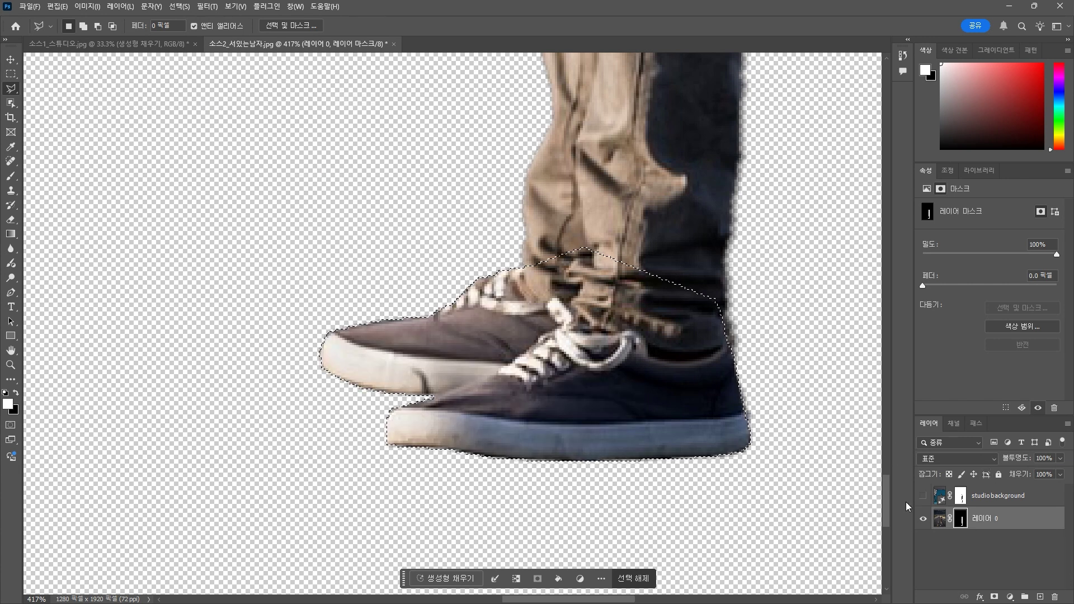
scroll(685, 356, "down", 5)
key("ctrl+d")
scroll(707, 314, "down", 4)
left_click_drag(756, 225, 599, 367)
scroll(619, 366, "down", 5)
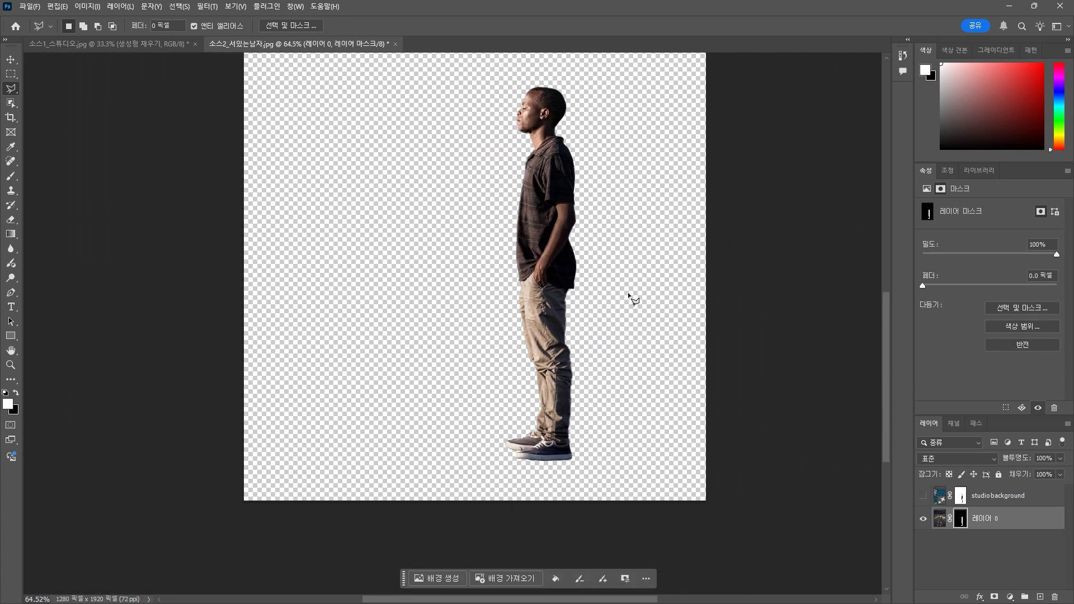
scroll(628, 295, "down", 1)
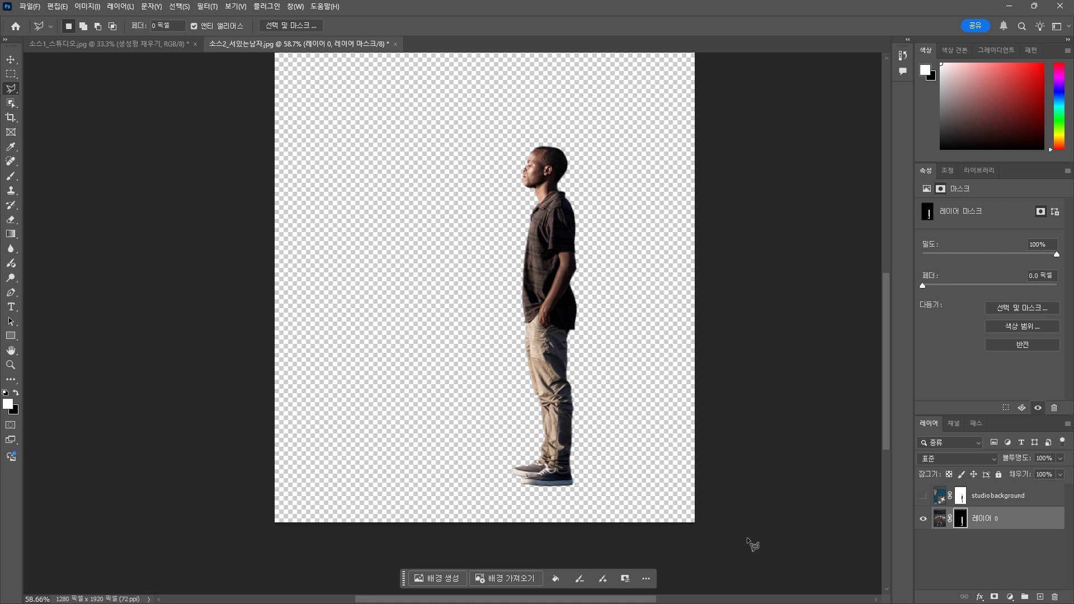
Step: Generate a background behind the cut-out man with the prompt "studio background" and inspect the edges around his head
left_click(433, 580)
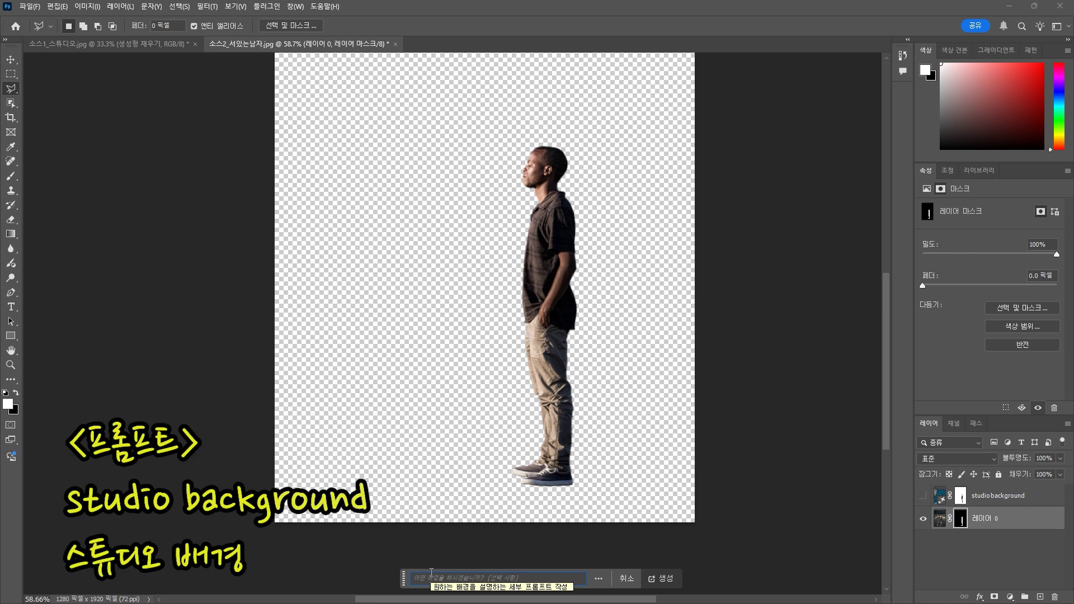
type("studio background")
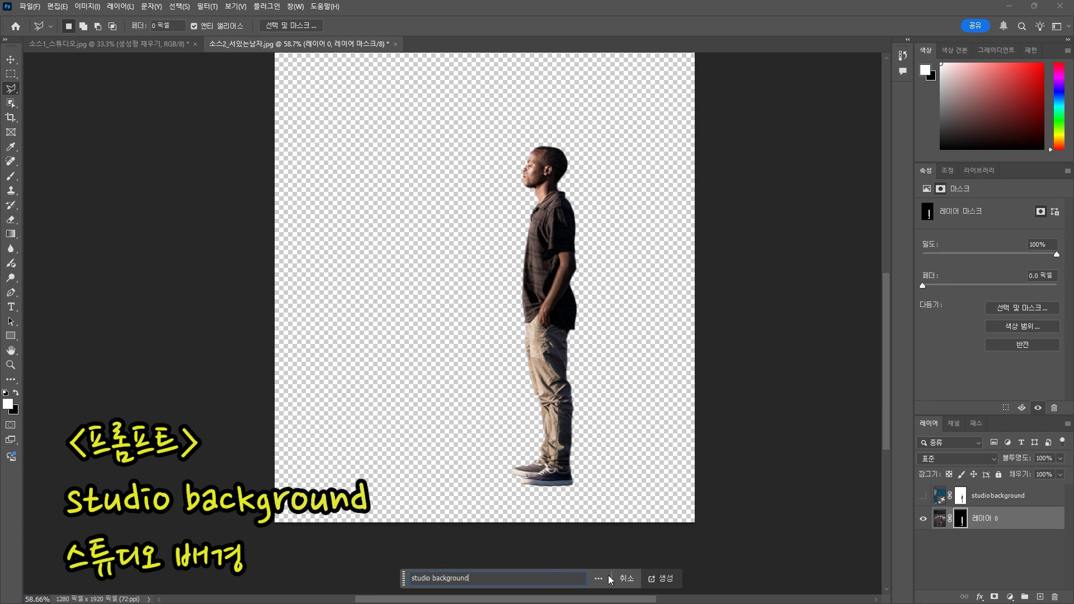
left_click(664, 579)
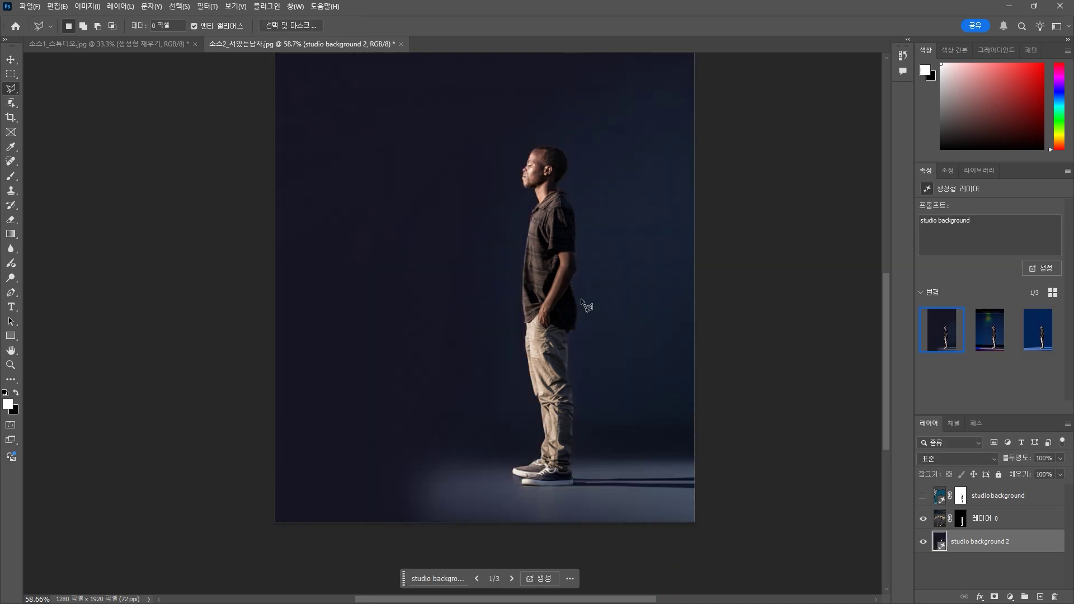
scroll(534, 156, "up", 5)
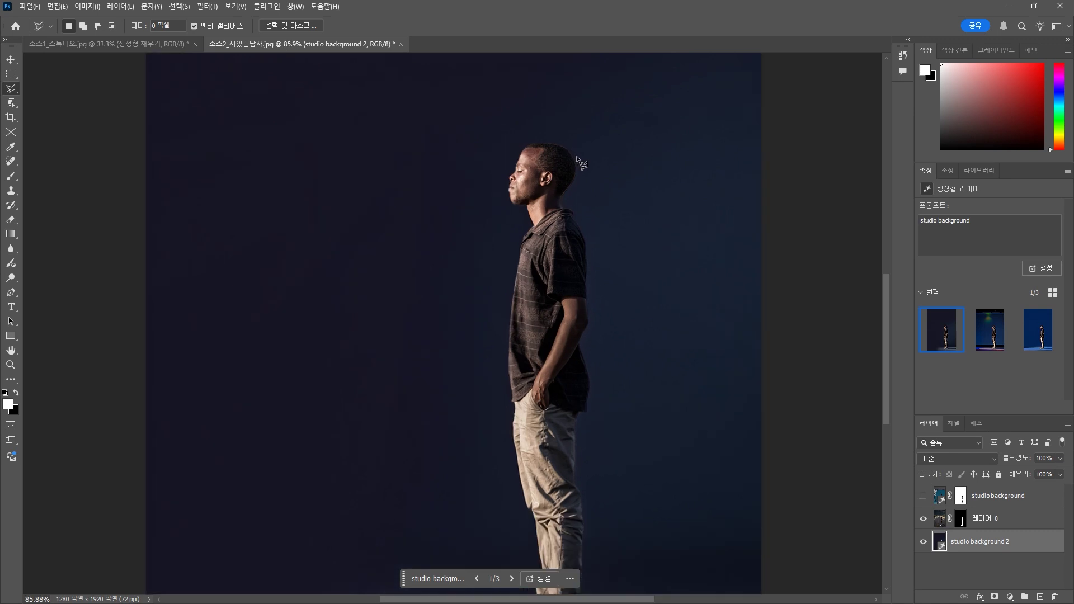
scroll(537, 234, "up", 2)
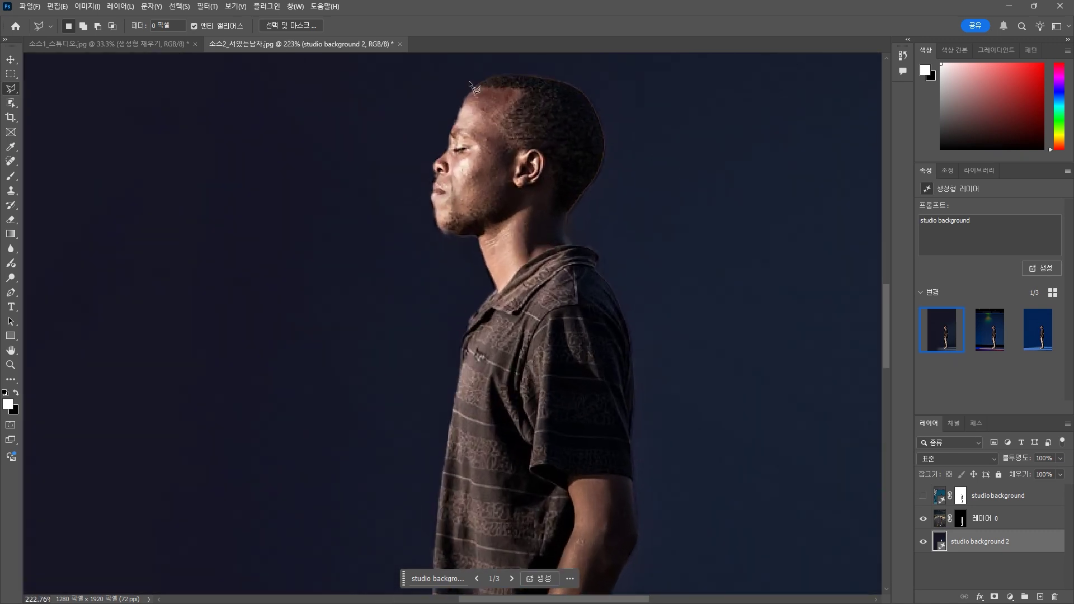
scroll(455, 129, "down", 3)
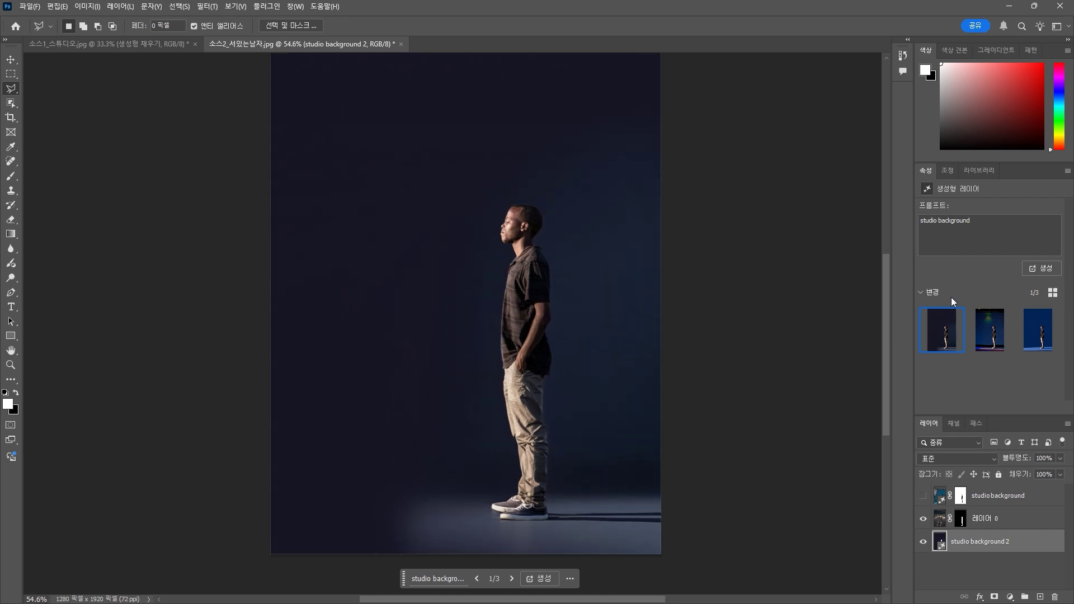
Step: Generate another set of variations from the same prompt and choose the third one, the grey studio with lights
left_click(1042, 268)
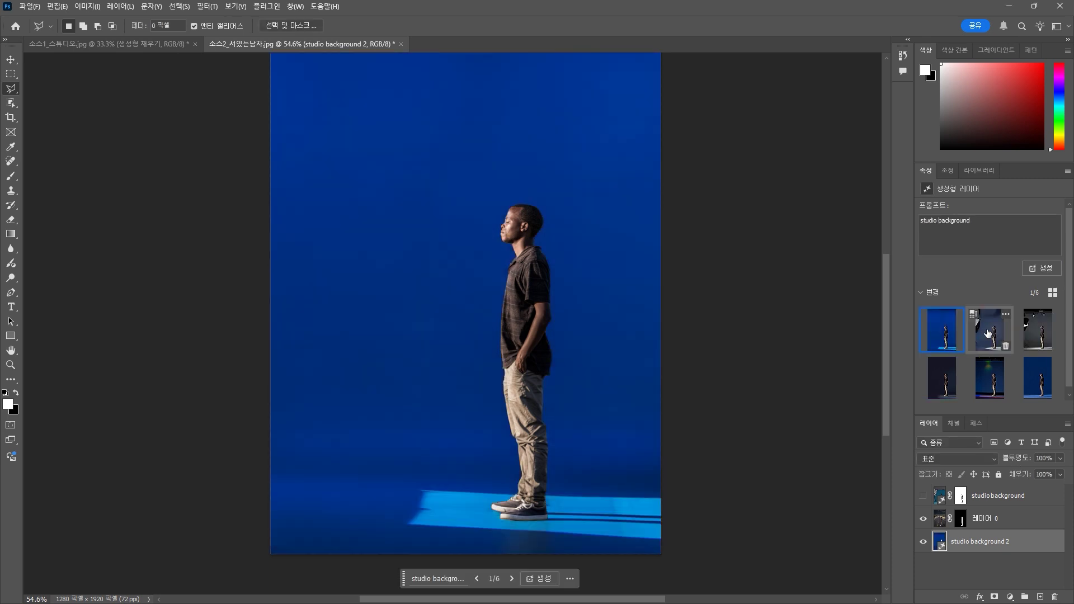
left_click(987, 334)
left_click(1036, 333)
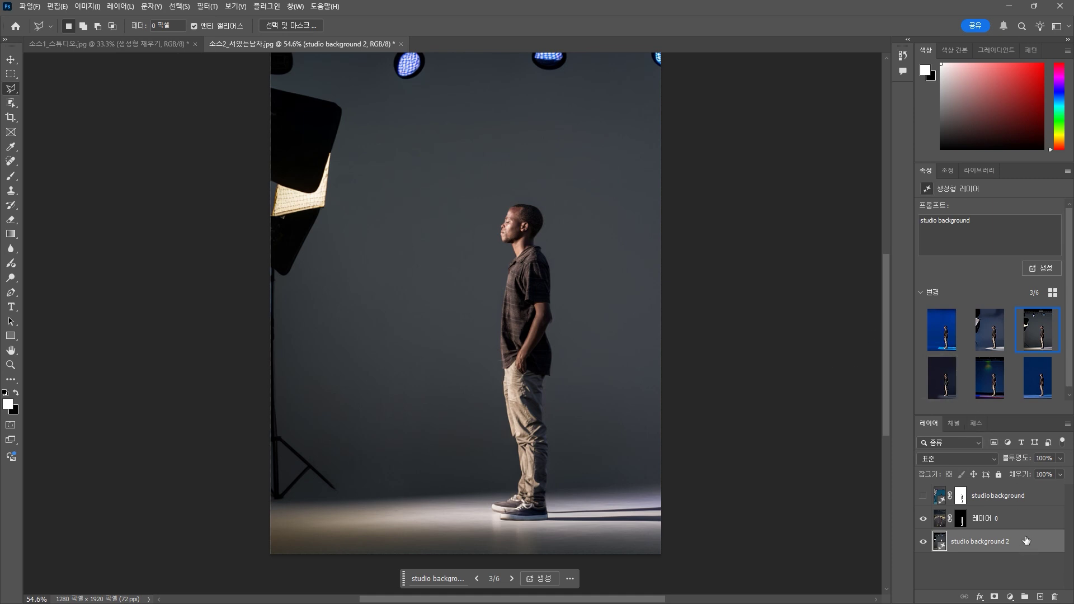
Step: Merge 레이어 0 with the studio background 2 layer
left_click(995, 521)
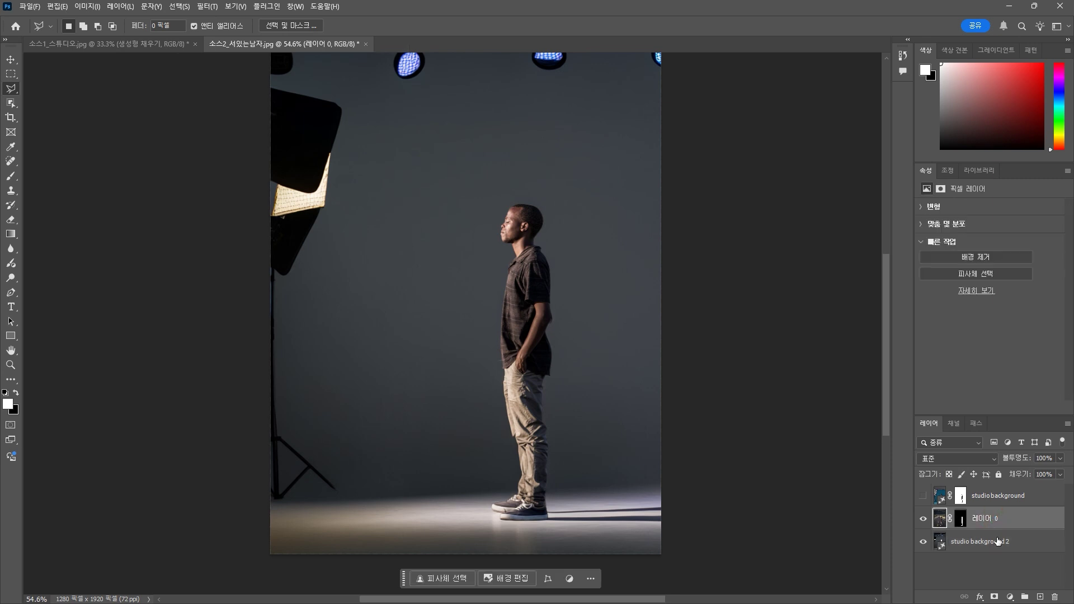
left_click(999, 541, "shift")
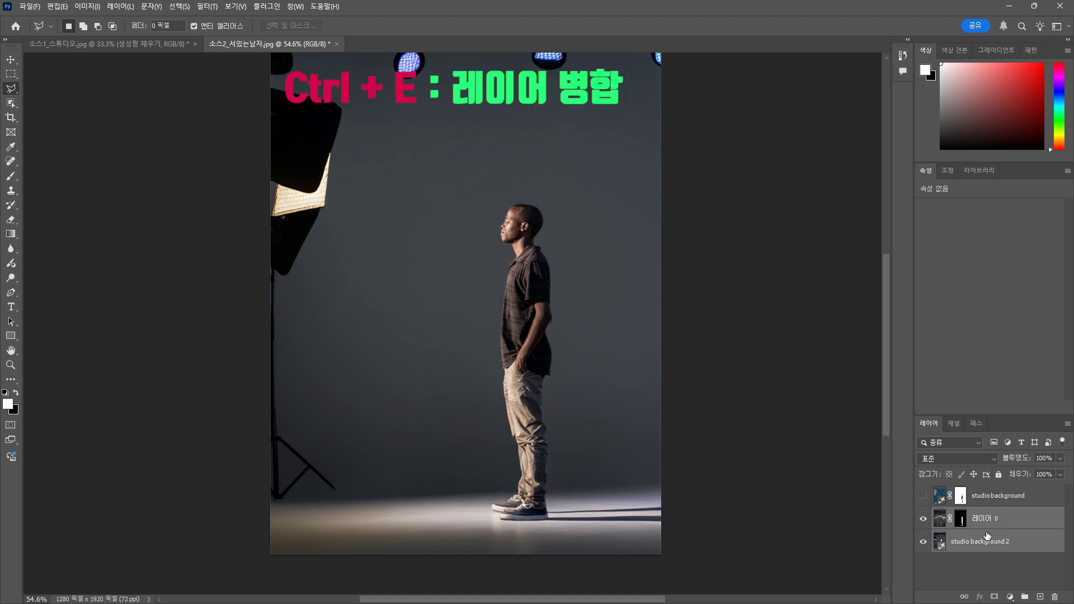
key("ctrl+e")
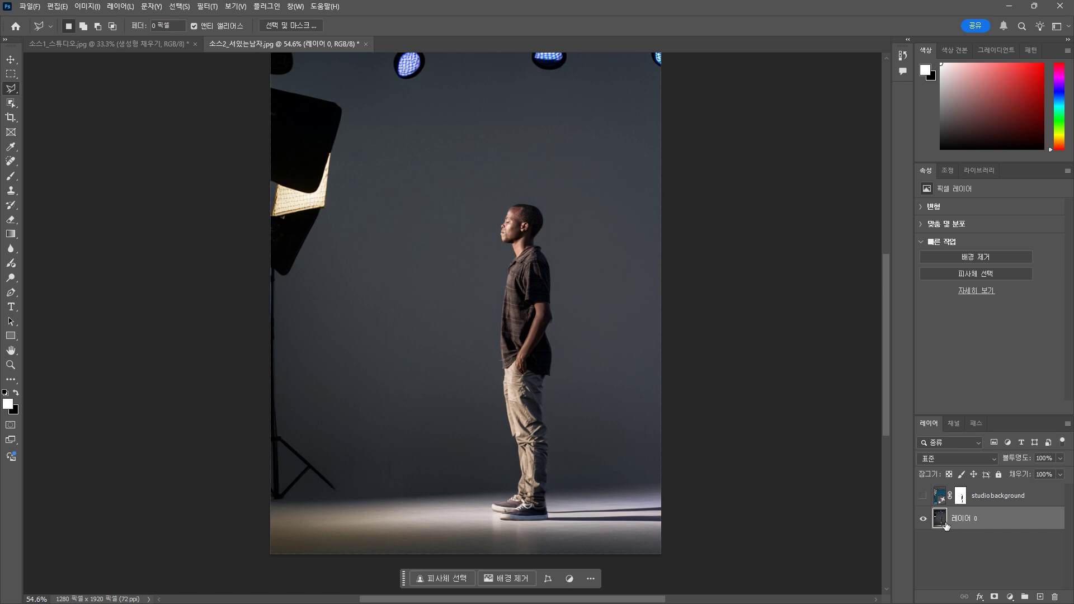
Step: Select everything outside a loose lasso outline around the man and run Generative Fill on it without a prompt
right_click(11, 89)
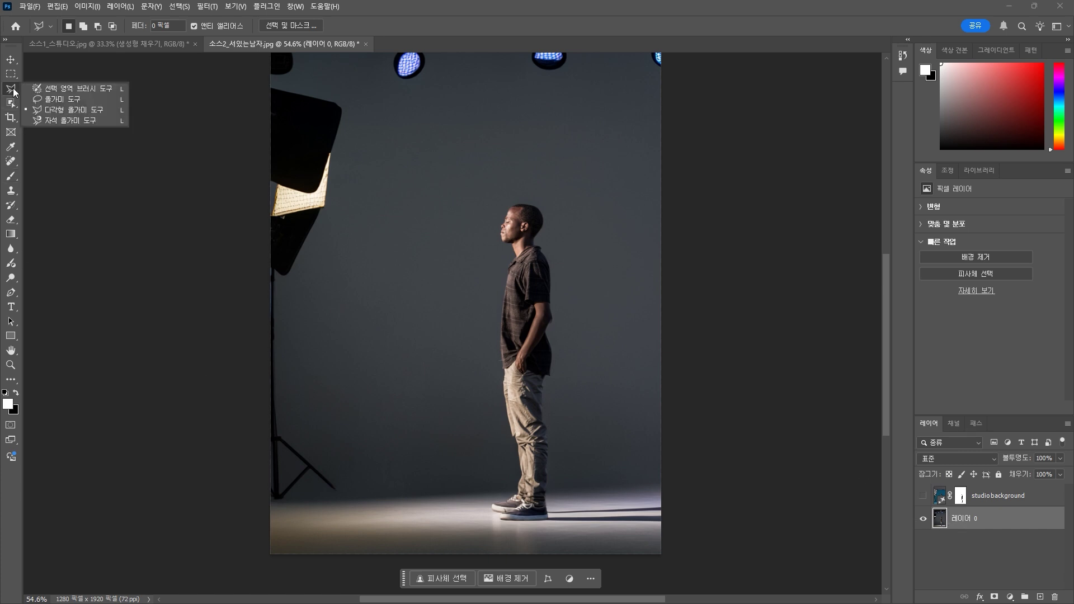
left_click(63, 99)
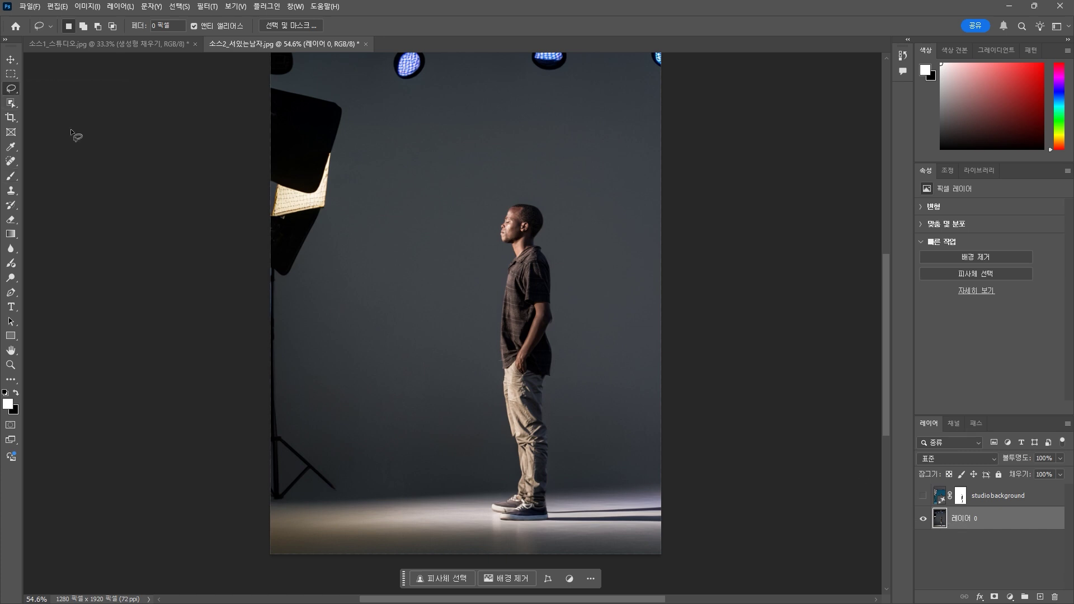
left_click_drag(482, 539, 482, 539)
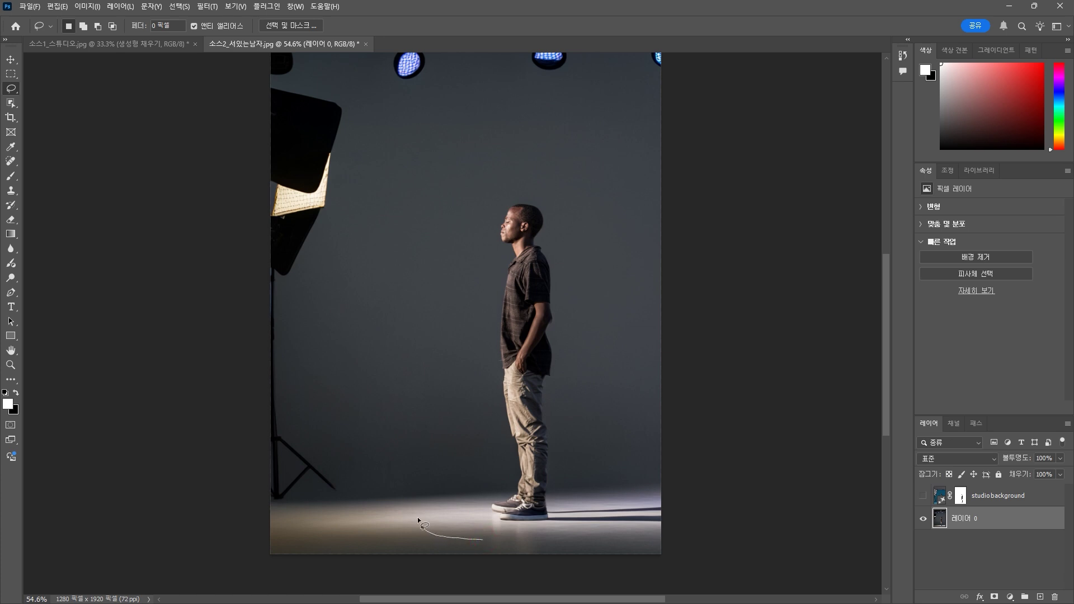
mouse_move(602, 249)
left_mouse_down()
mouse_move(594, 393)
mouse_move(621, 462)
mouse_move(605, 510)
mouse_move(548, 538)
mouse_move(469, 537)
left_mouse_up()
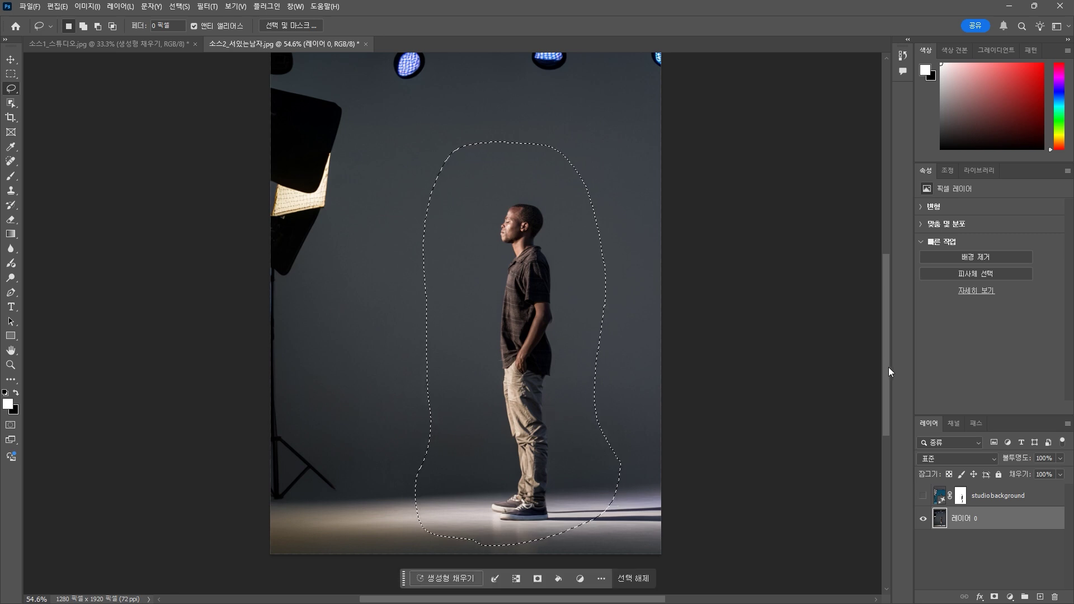
key("ctrl+shift+i")
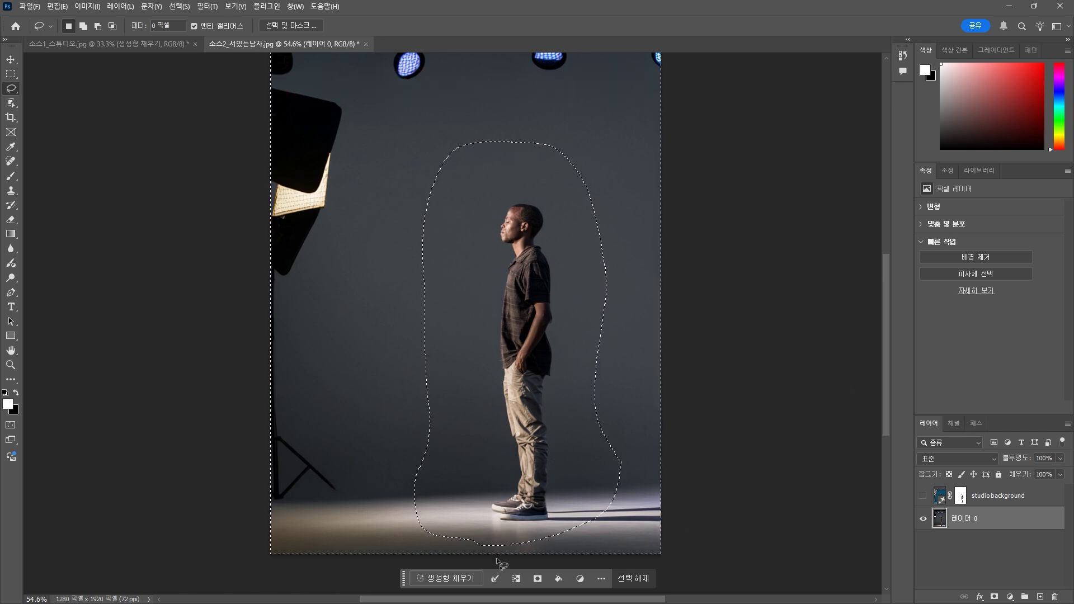
left_click(470, 579)
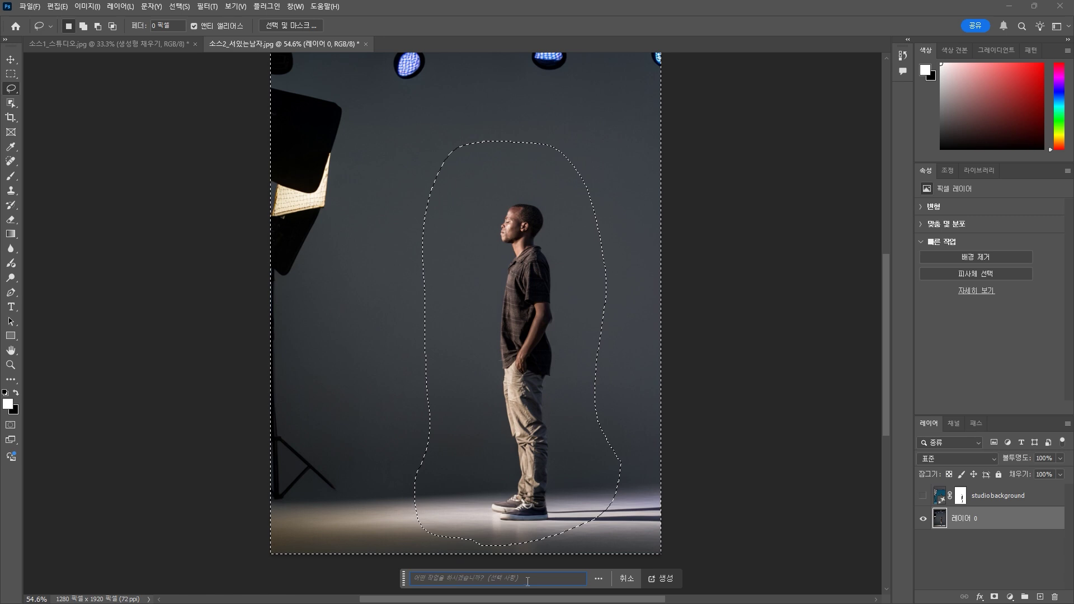
left_click(672, 578)
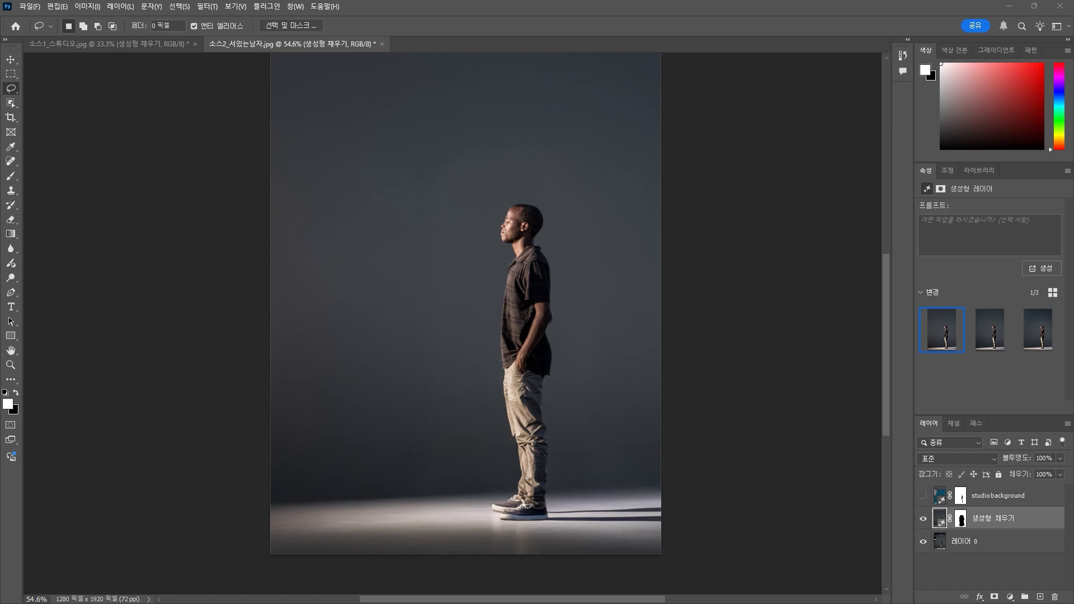
Step: Open 소스3_가족.jpg as a separate document and remove the background behind the family
left_click_drag(1000, 131, 418, 39)
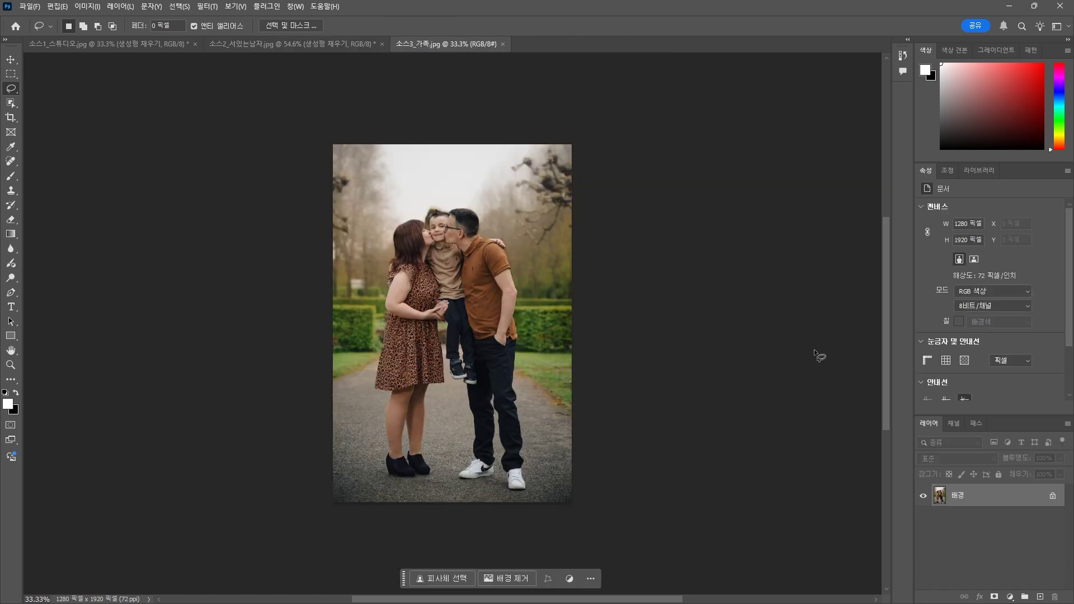
left_click(515, 579)
scroll(452, 195, "up", 4)
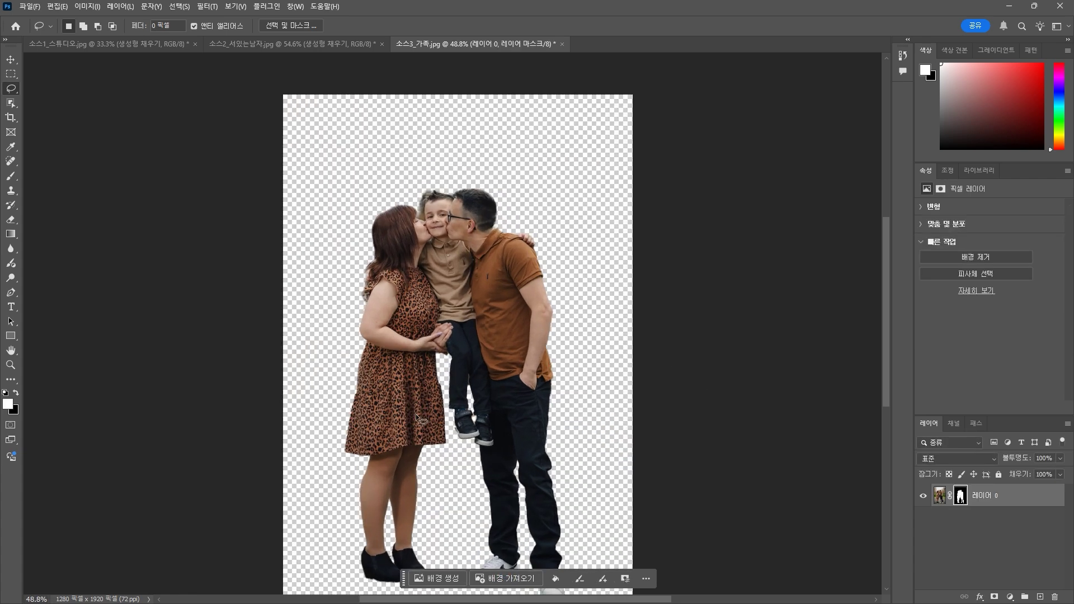
scroll(431, 185, "up", 4)
left_click_drag(454, 188, 327, 211)
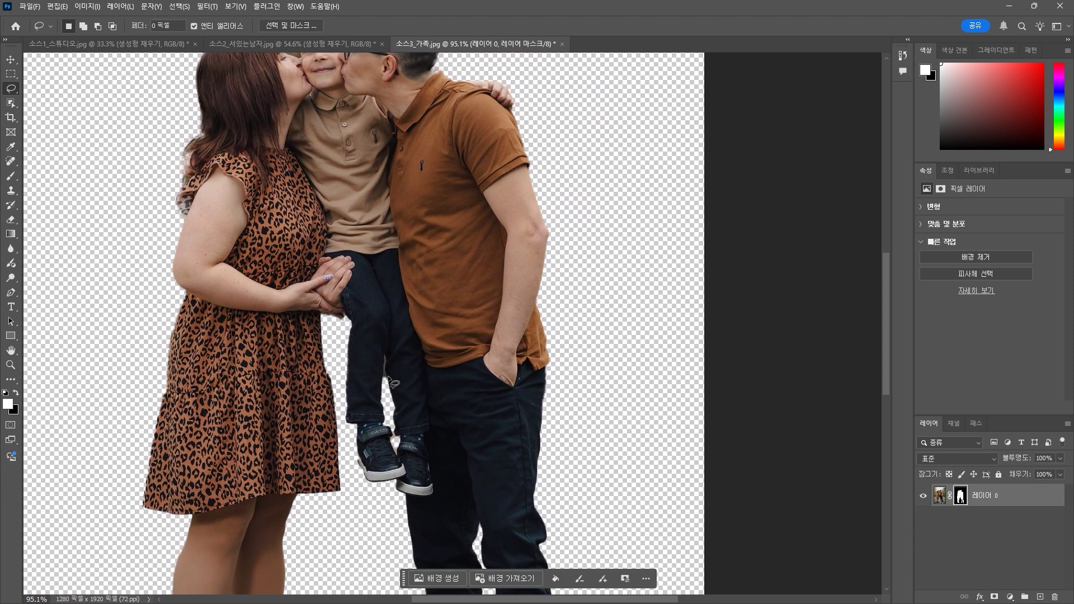
scroll(365, 166, "up", 3)
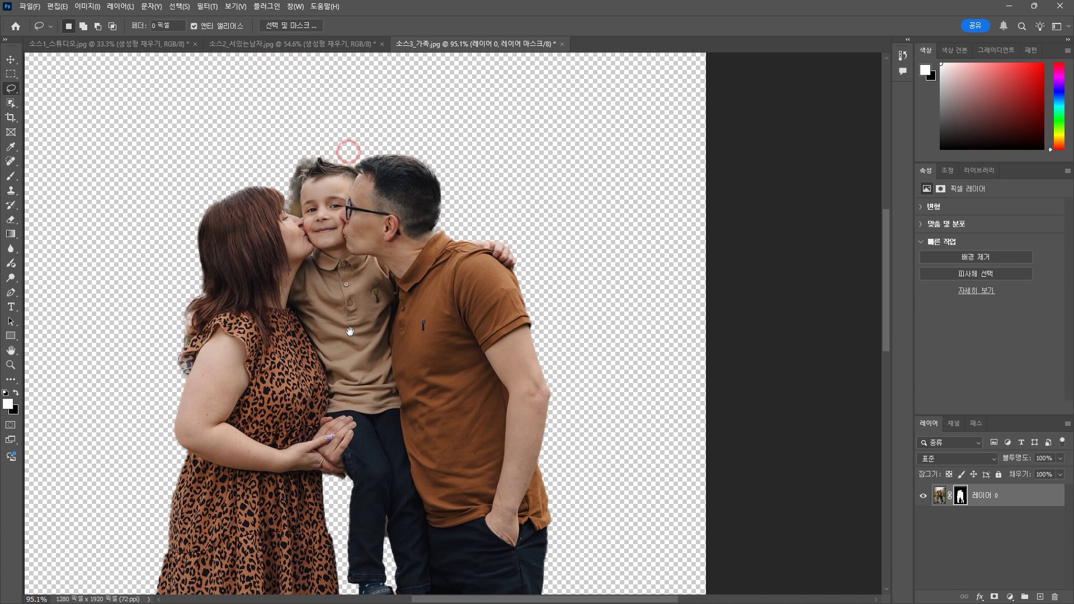
scroll(294, 200, "up", 5)
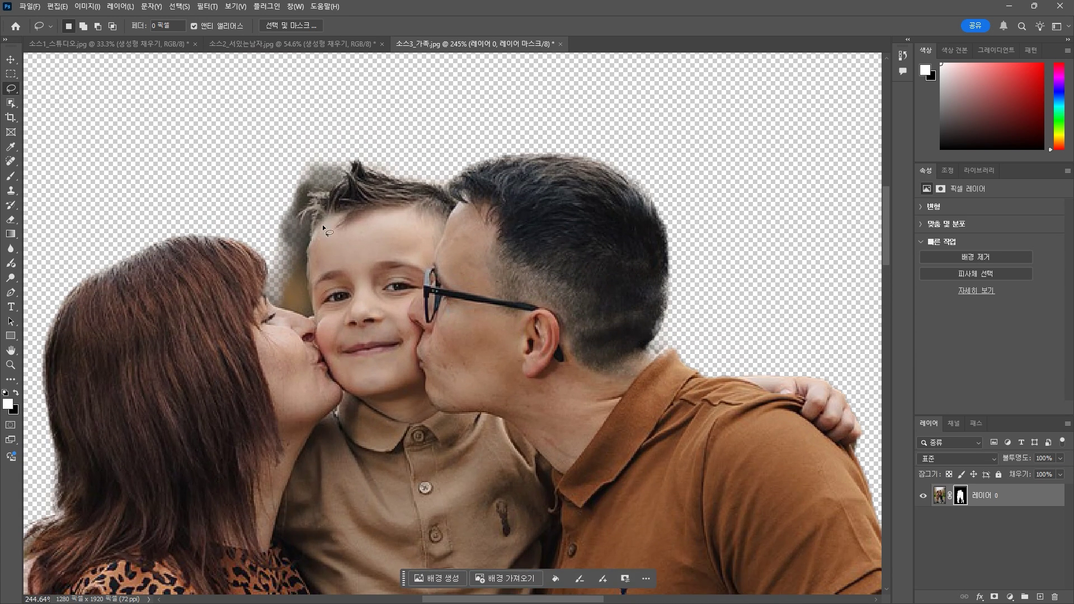
scroll(506, 475, "down", 4)
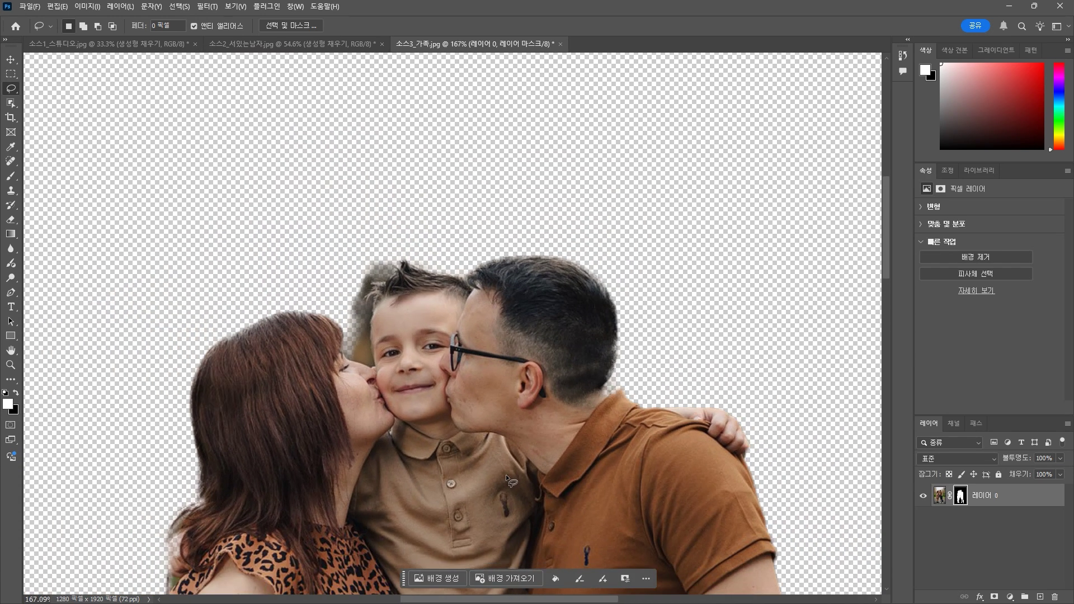
mouse_move(486, 445)
left_mouse_down()
mouse_move(432, 291)
mouse_move(436, 254)
left_mouse_up()
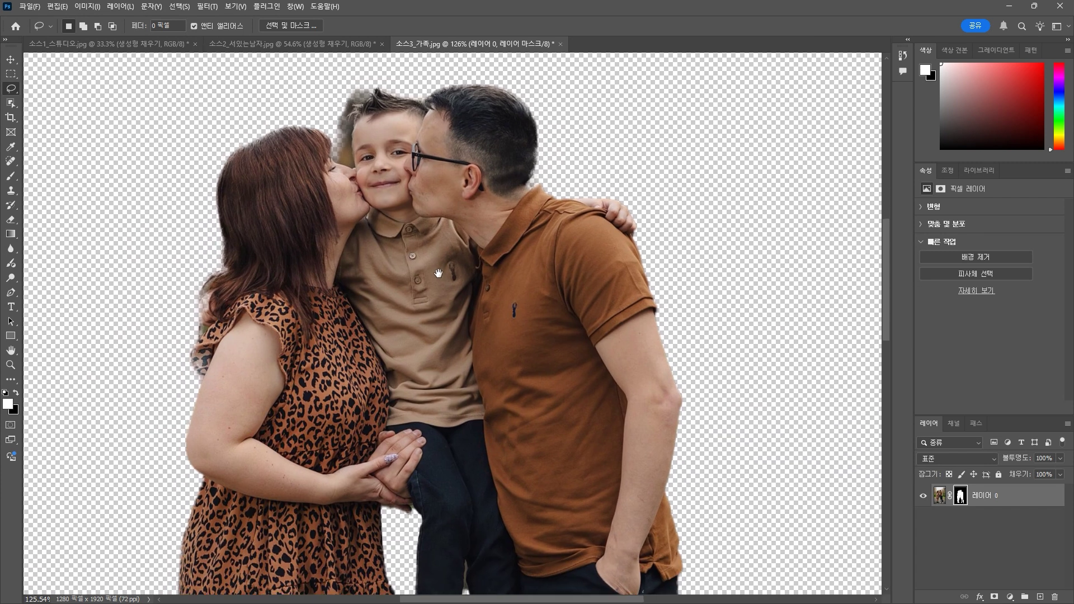
scroll(474, 293, "down", 2)
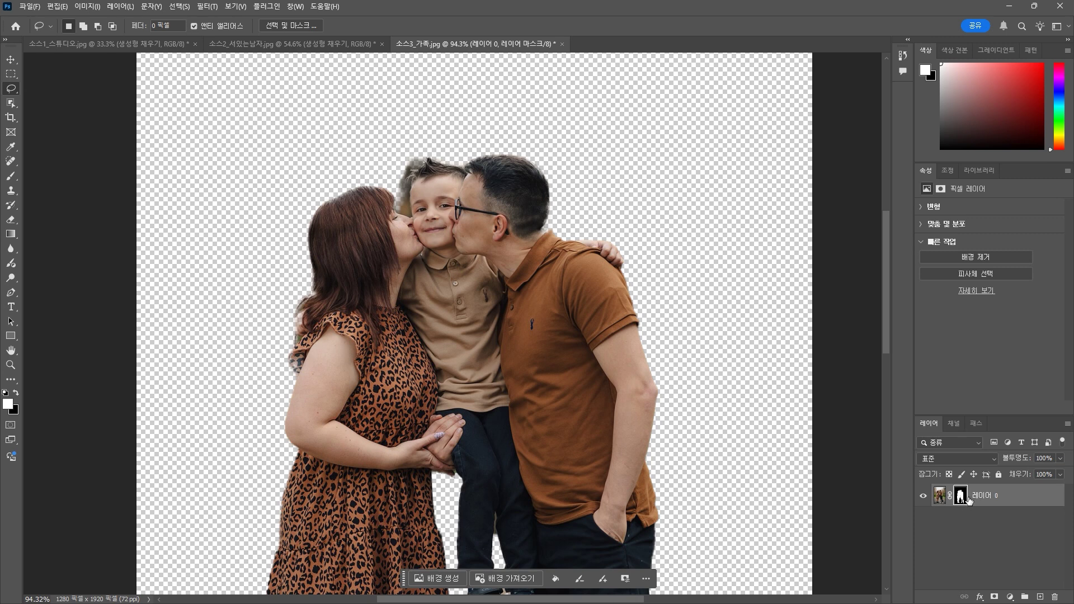
scroll(595, 527, "down", 3)
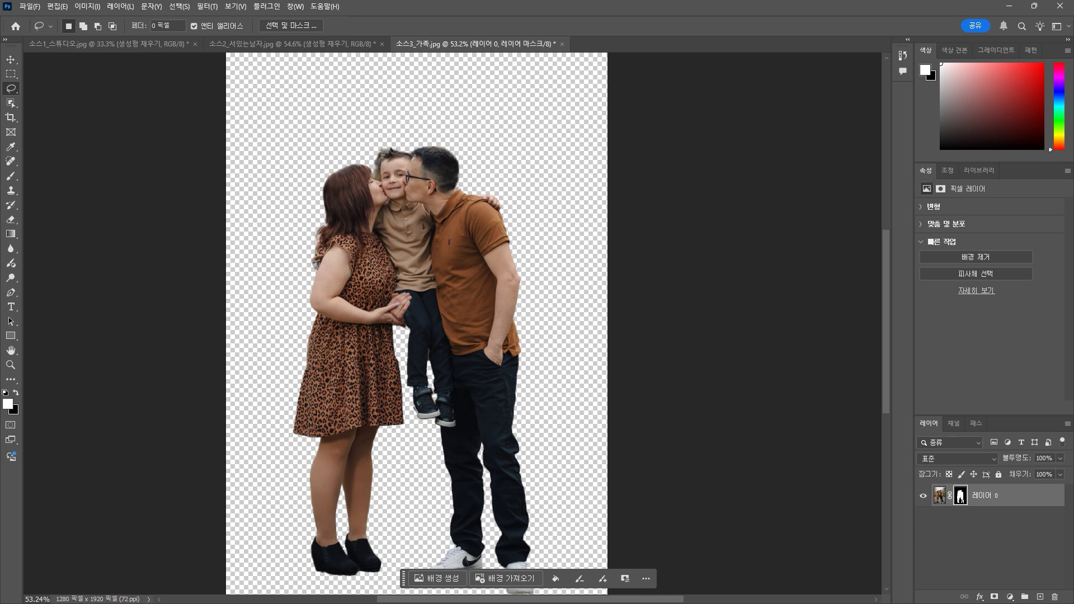
Step: Open 추가 소스_자전거.jpg as a separate document and remove the background around the rider and the bicycle
left_click_drag(926, 69, 629, 41)
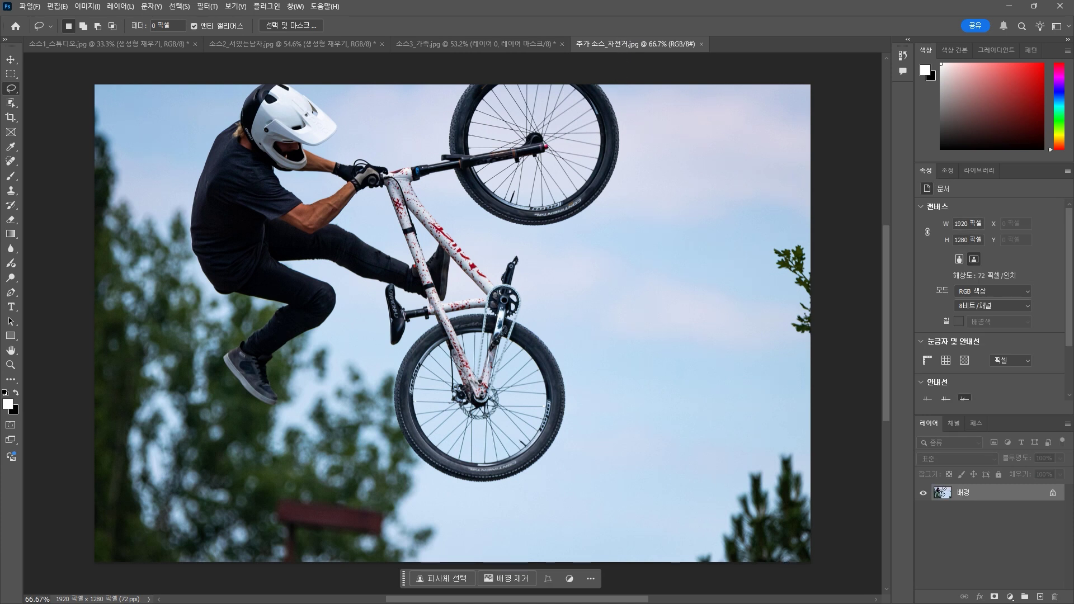
left_click(512, 579)
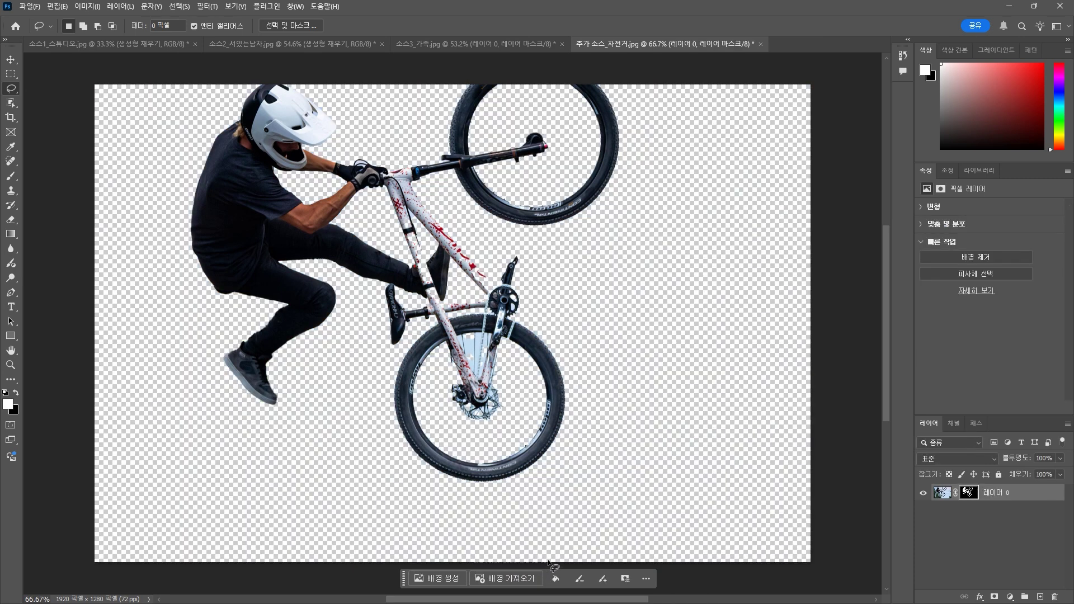
scroll(453, 391, "up", 3)
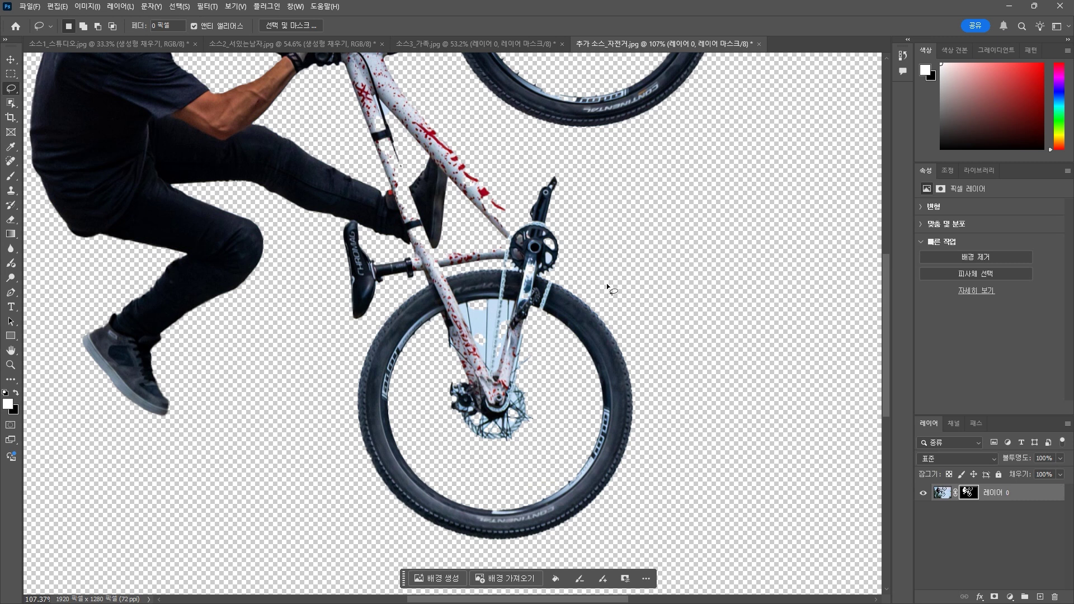
scroll(664, 199, "up", 5)
scroll(664, 199, "right", 2)
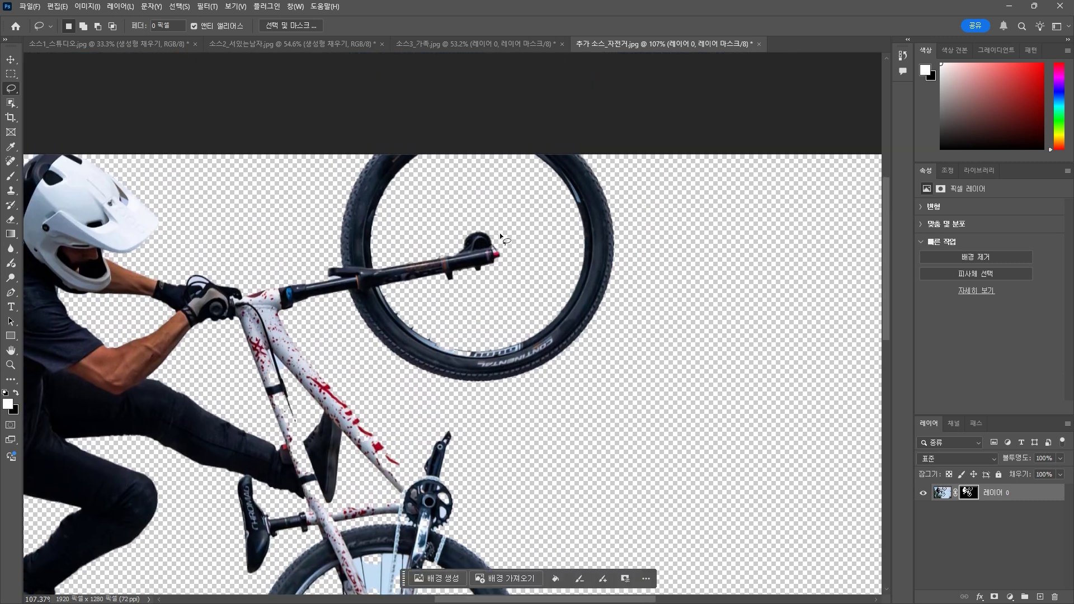